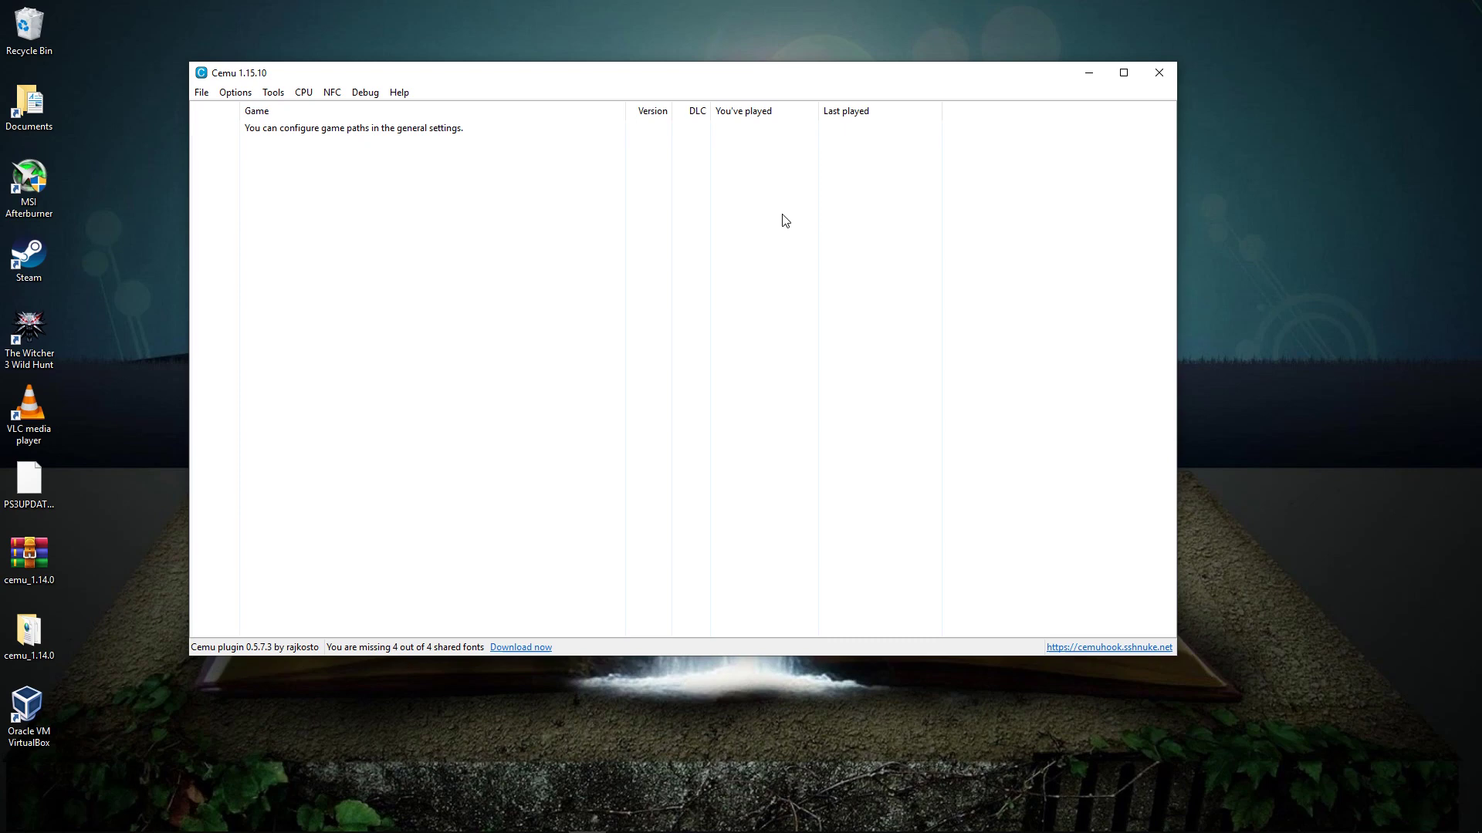
- Check for available emulator updates
left_click(401, 93)
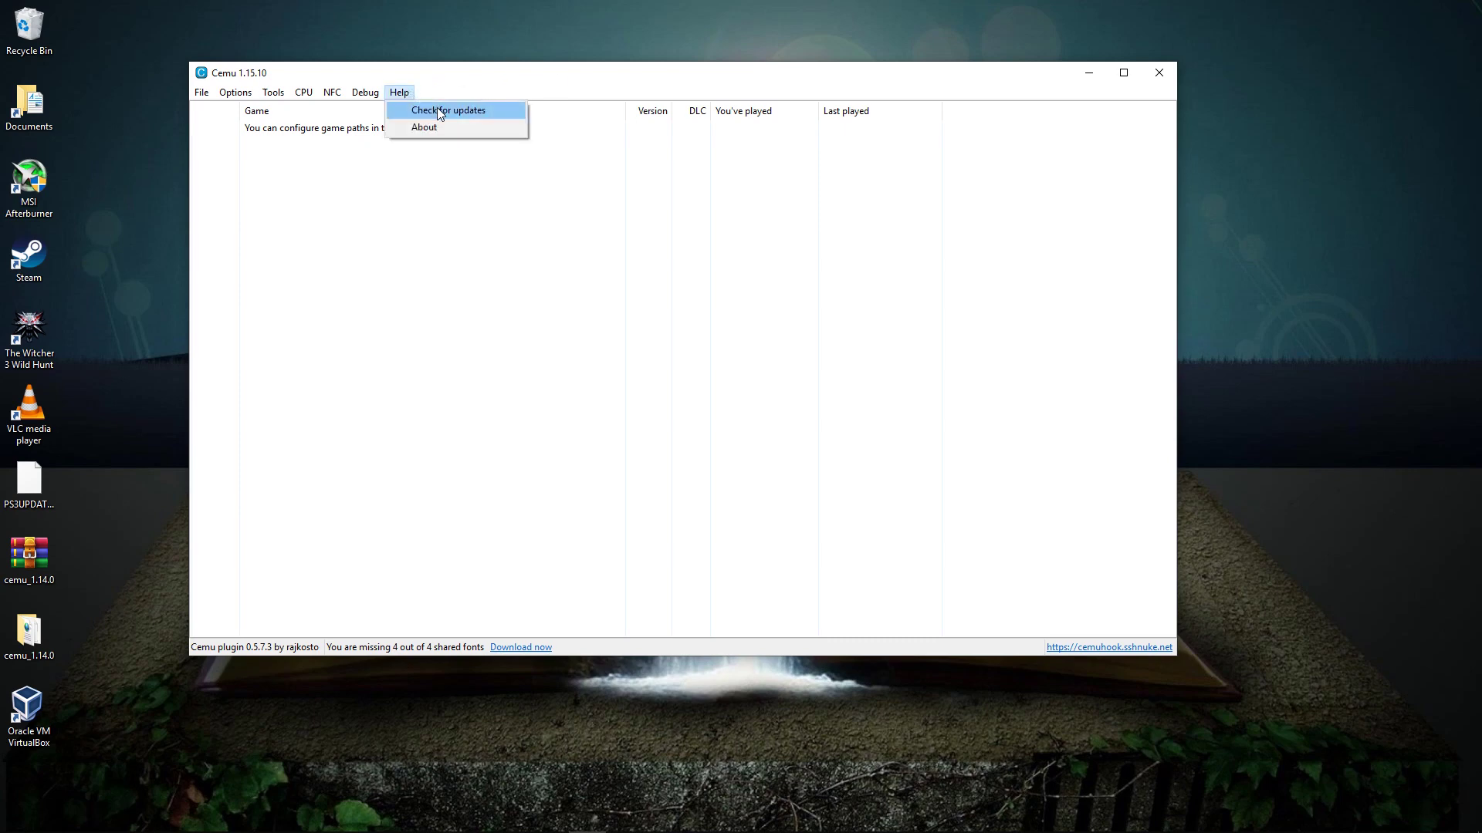
left_click(437, 112)
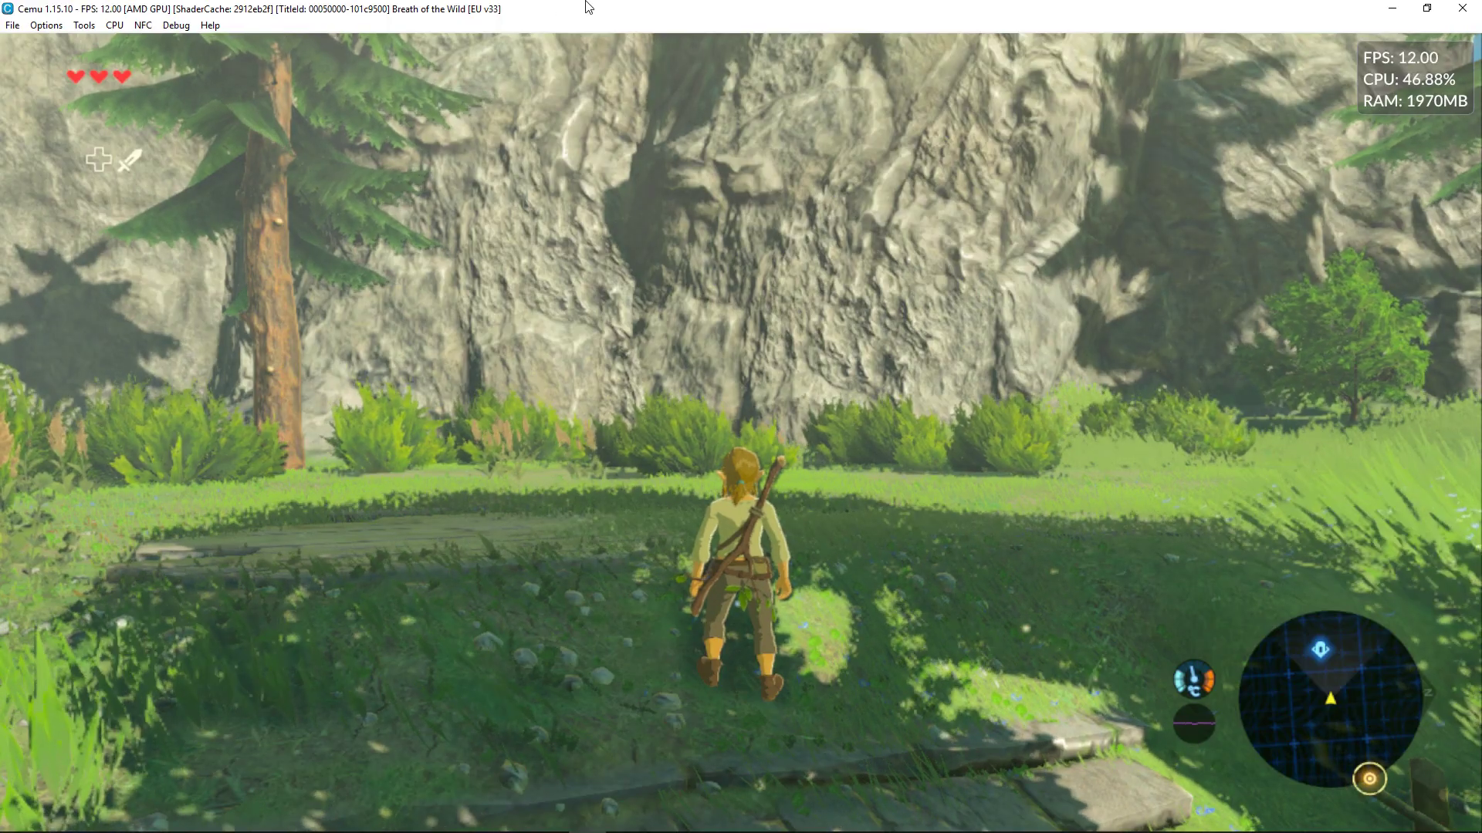
- Set the performance overlay's scale to 200% in the general settings' graphics options and close the settings
left_click(46, 25)
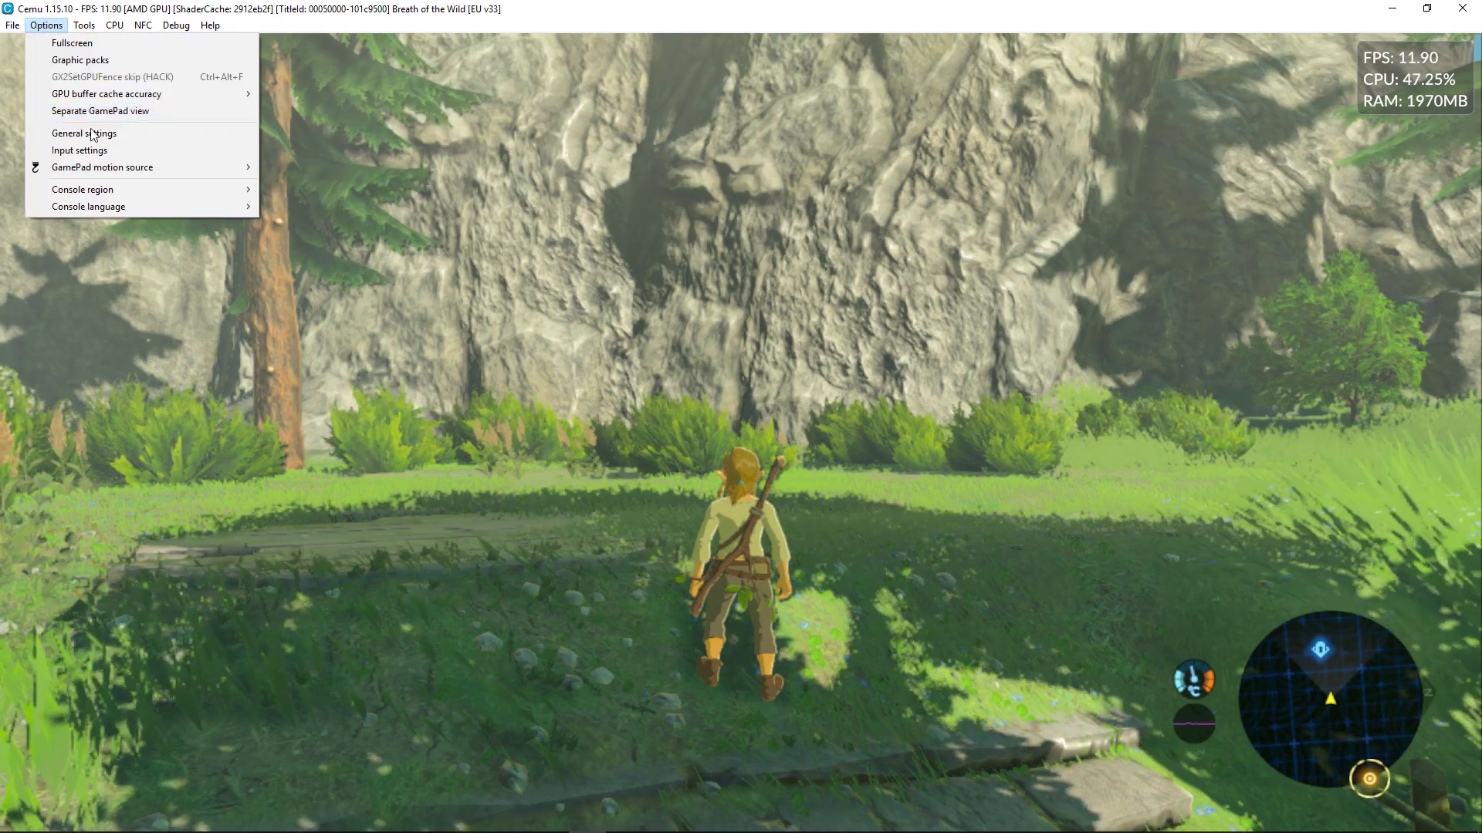
left_click(90, 131)
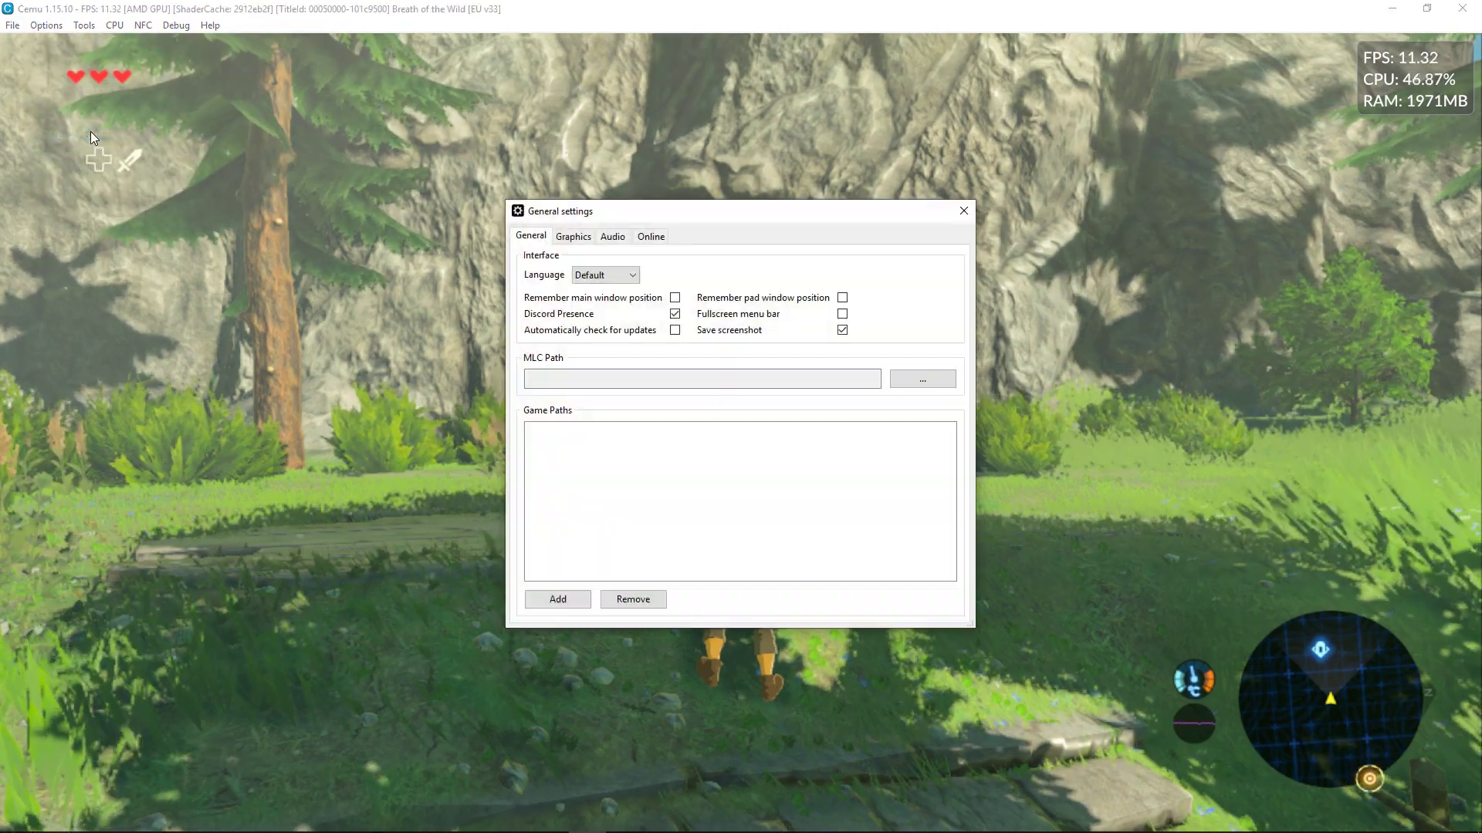
left_click_drag(695, 218, 510, 135)
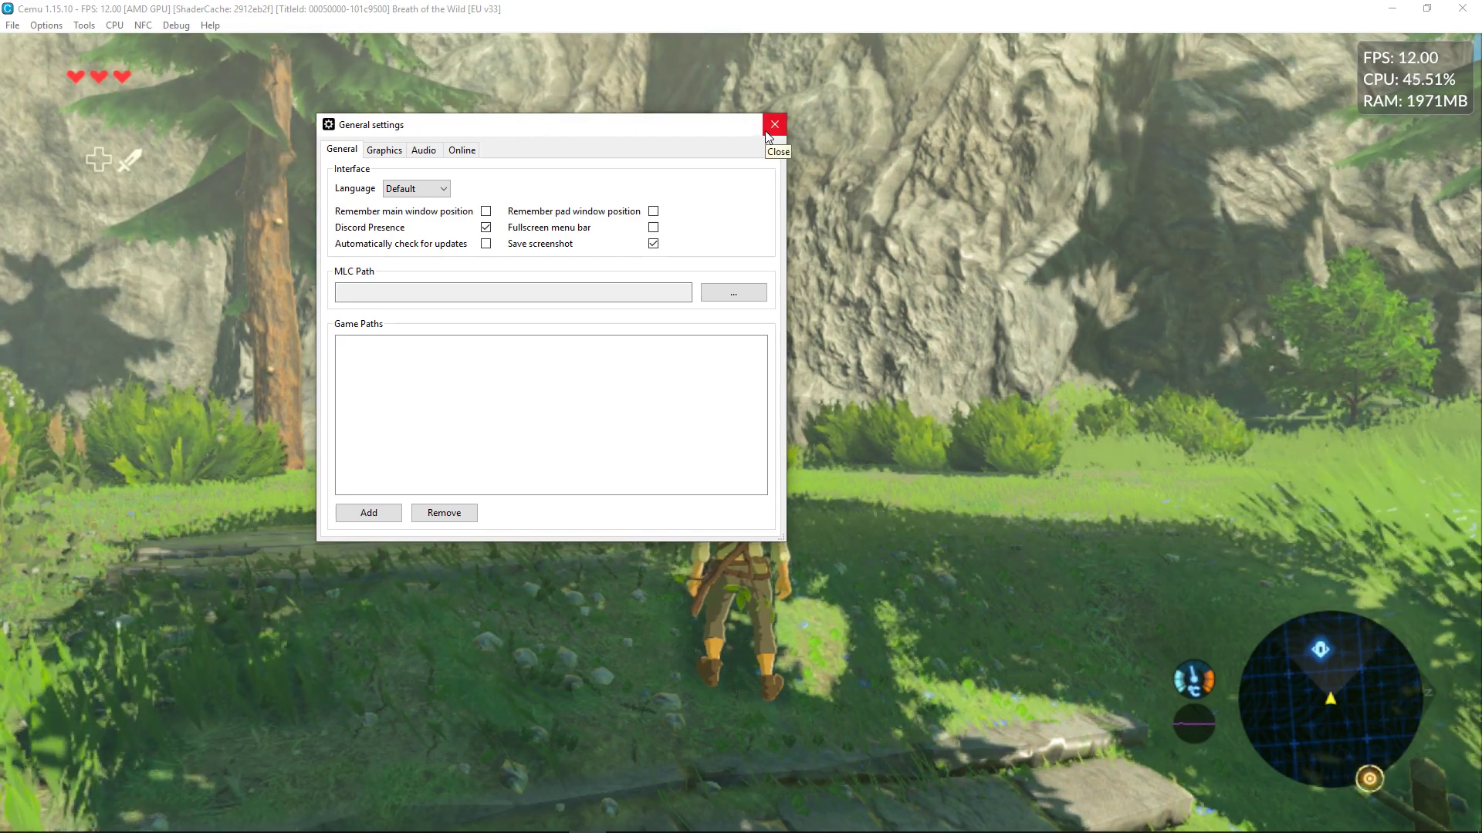
left_click(384, 149)
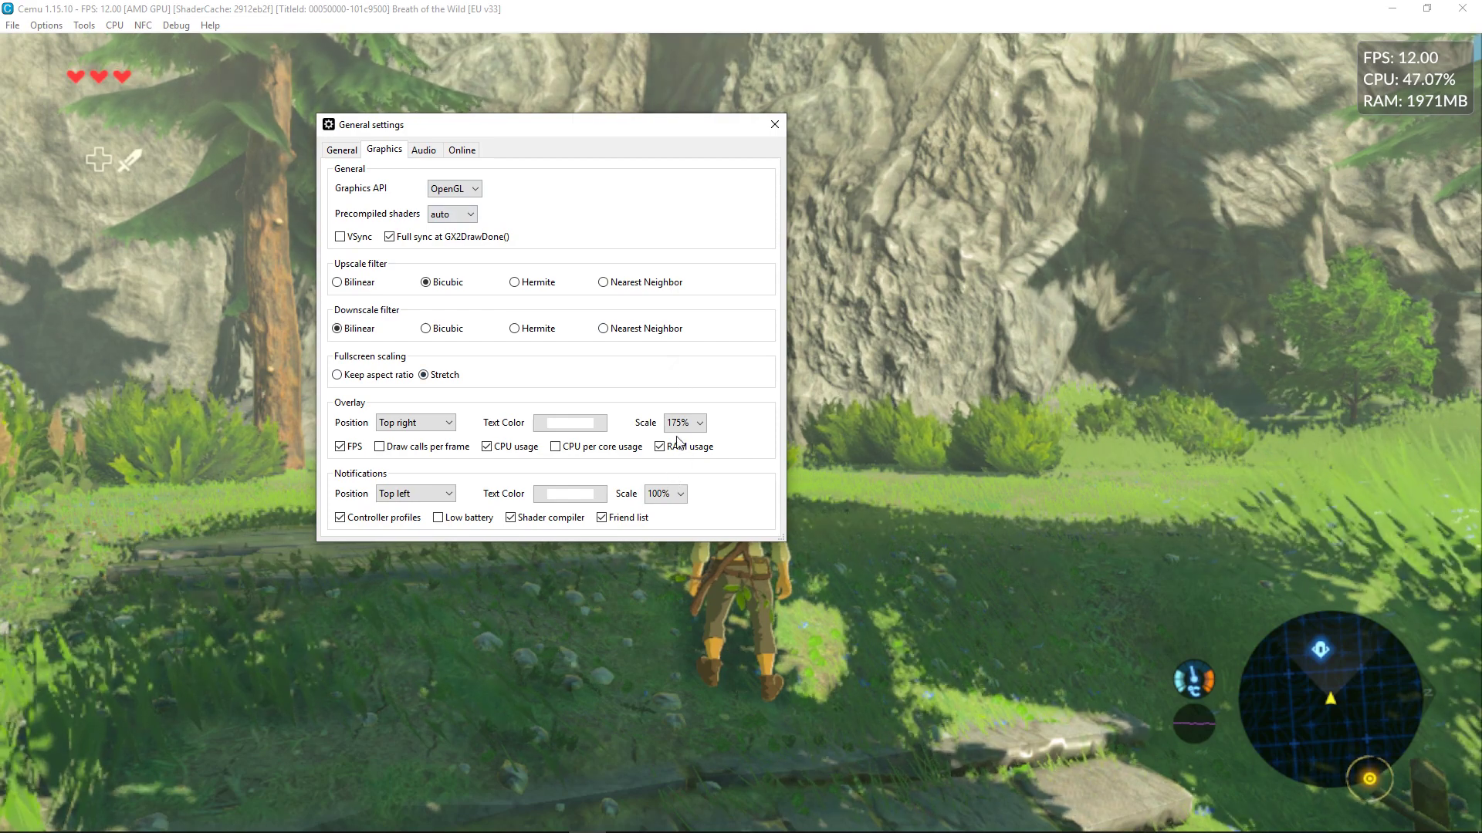
left_click(685, 424)
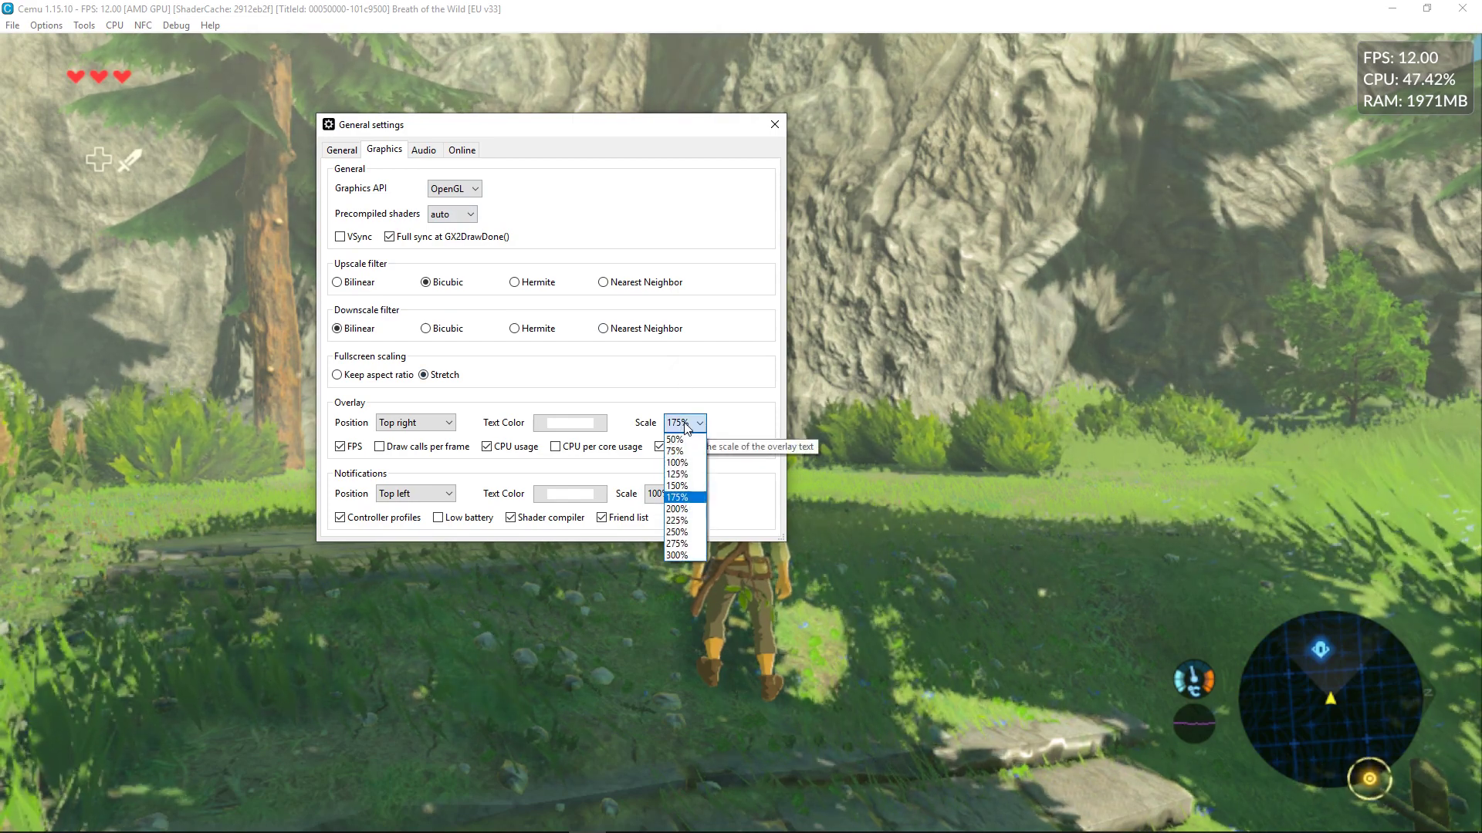
left_click(691, 510)
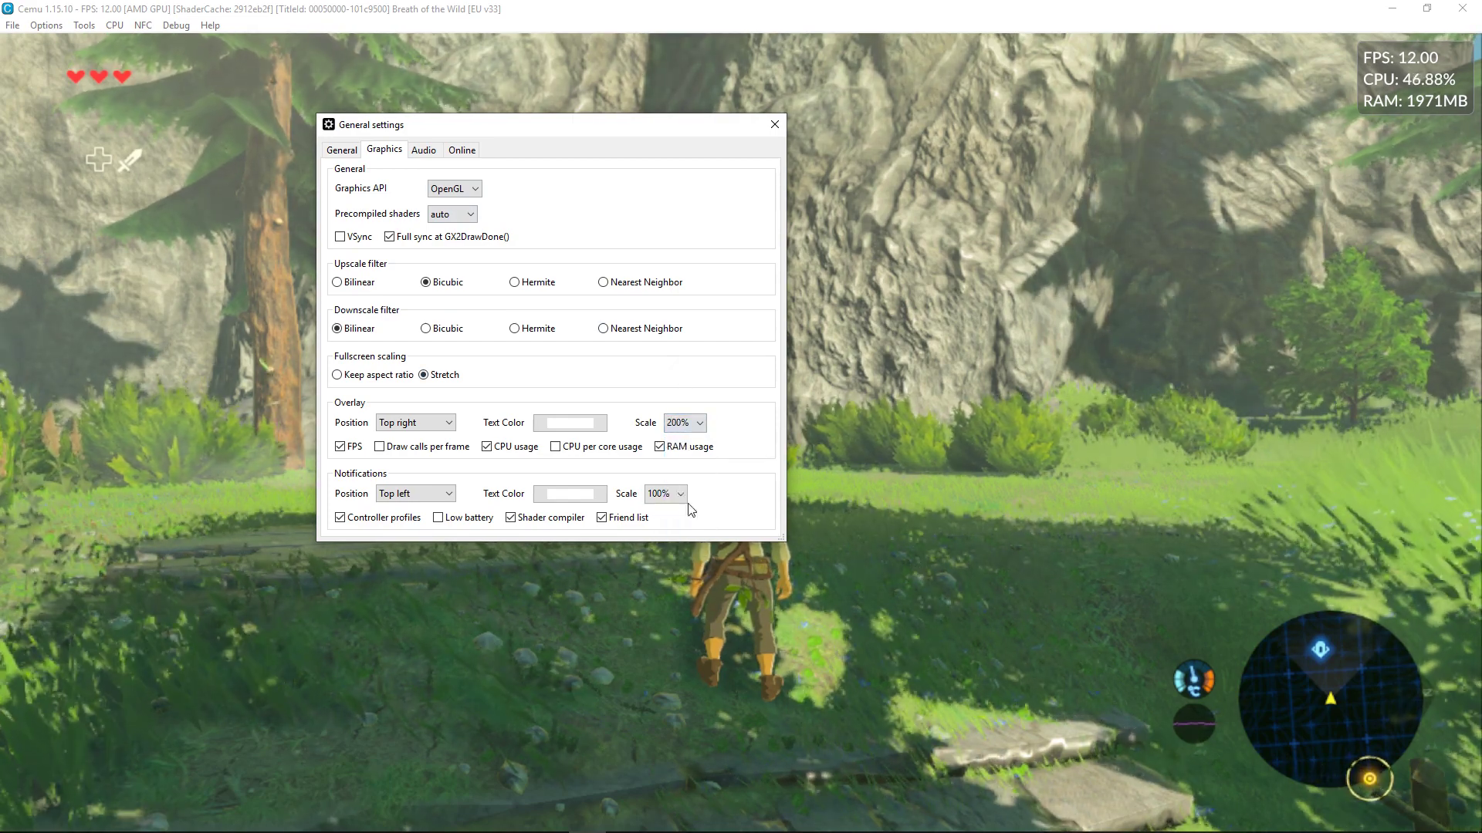
left_click(773, 132)
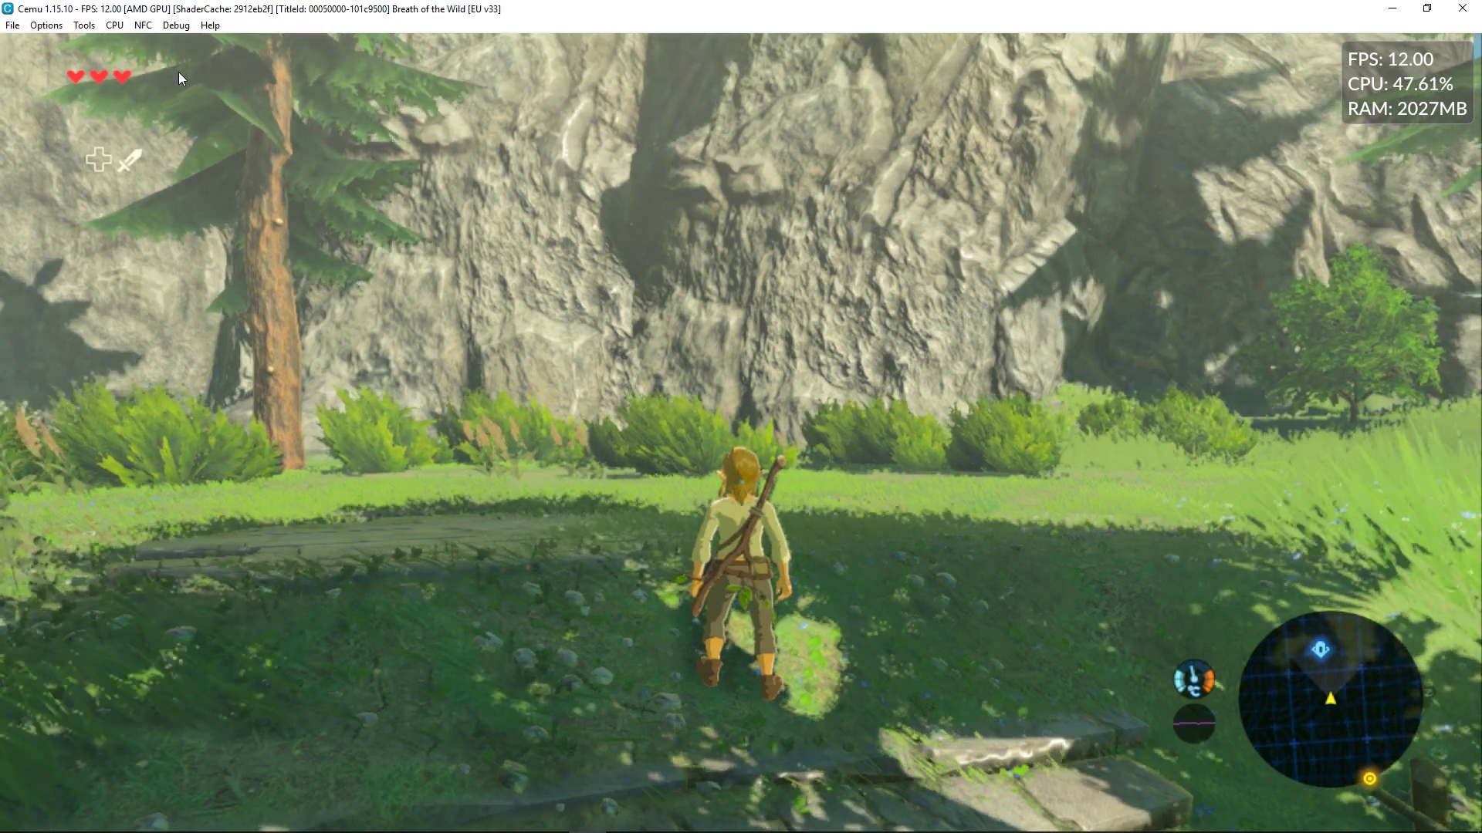
left_click(47, 25)
left_click(97, 131)
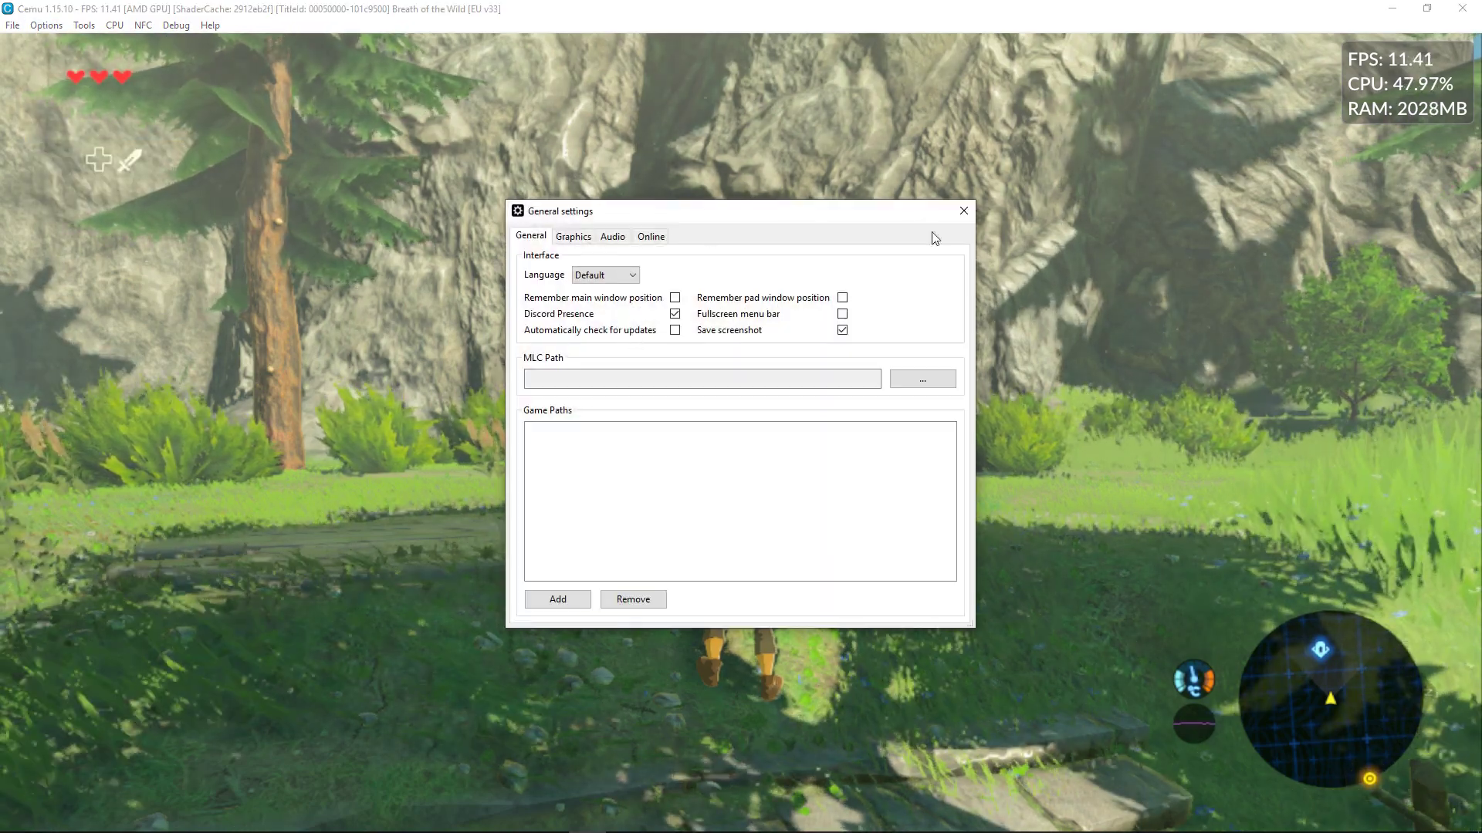
left_click(963, 210)
- Examine the Enhancements, Graphics, Mods and Workarounds graphic packs for The Legend of Zelda: Breath of the Wild
left_click(46, 24)
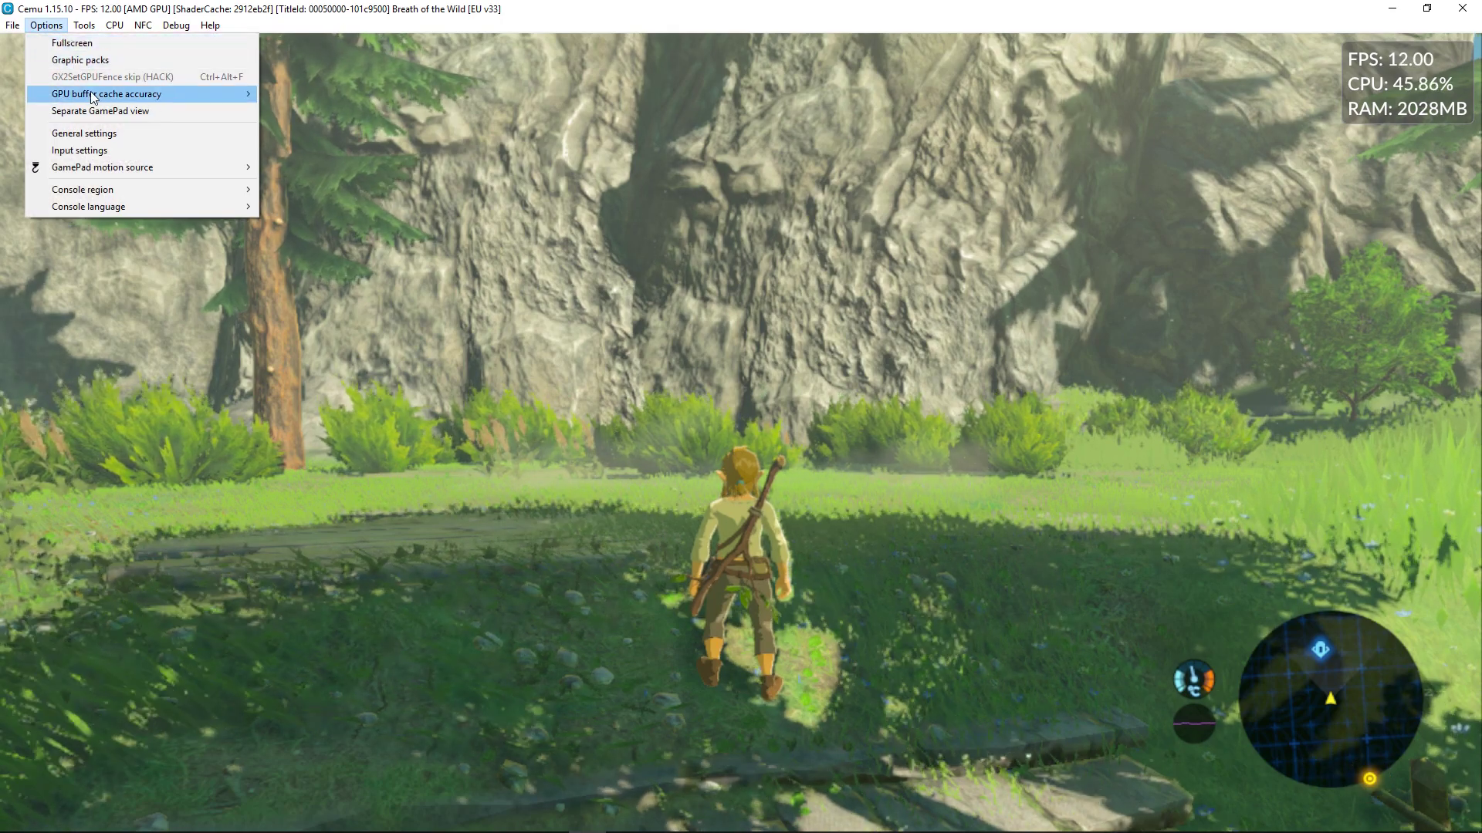
left_click(80, 59)
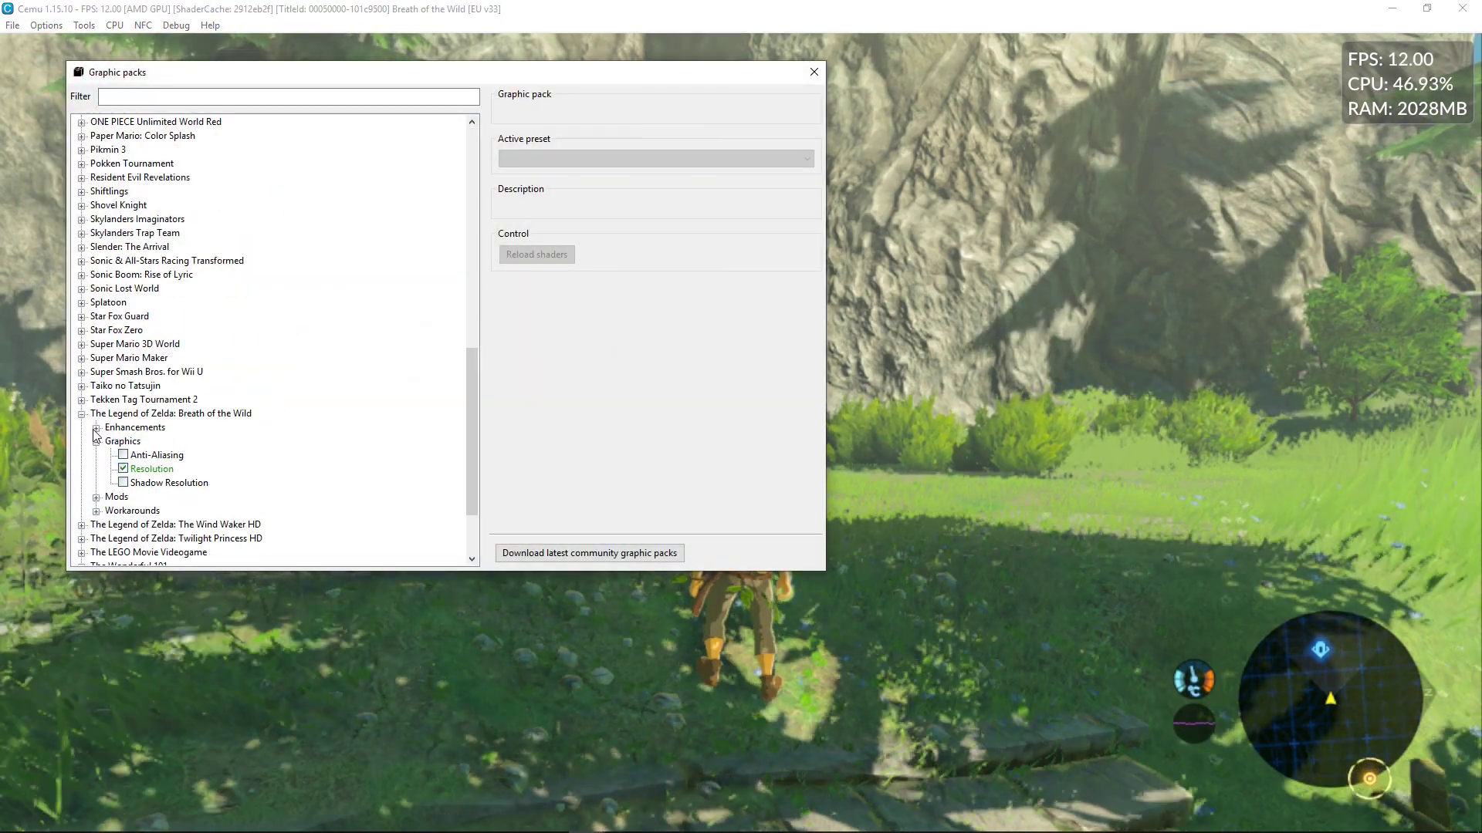
left_click(96, 428)
left_click(97, 539)
scroll(247, 364, "up", 3)
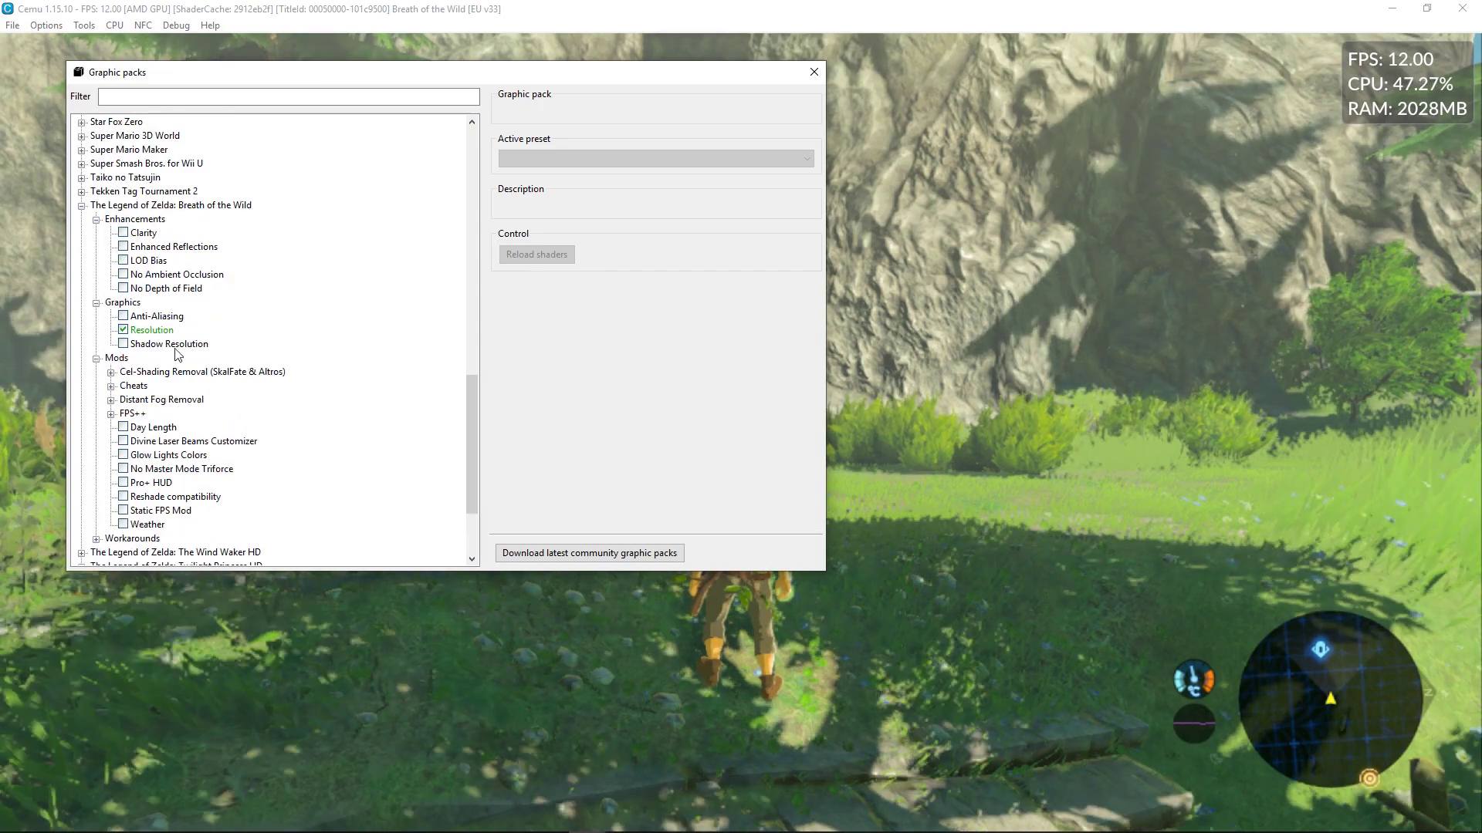
scroll(250, 295, "up", 4)
scroll(255, 299, "down", 5)
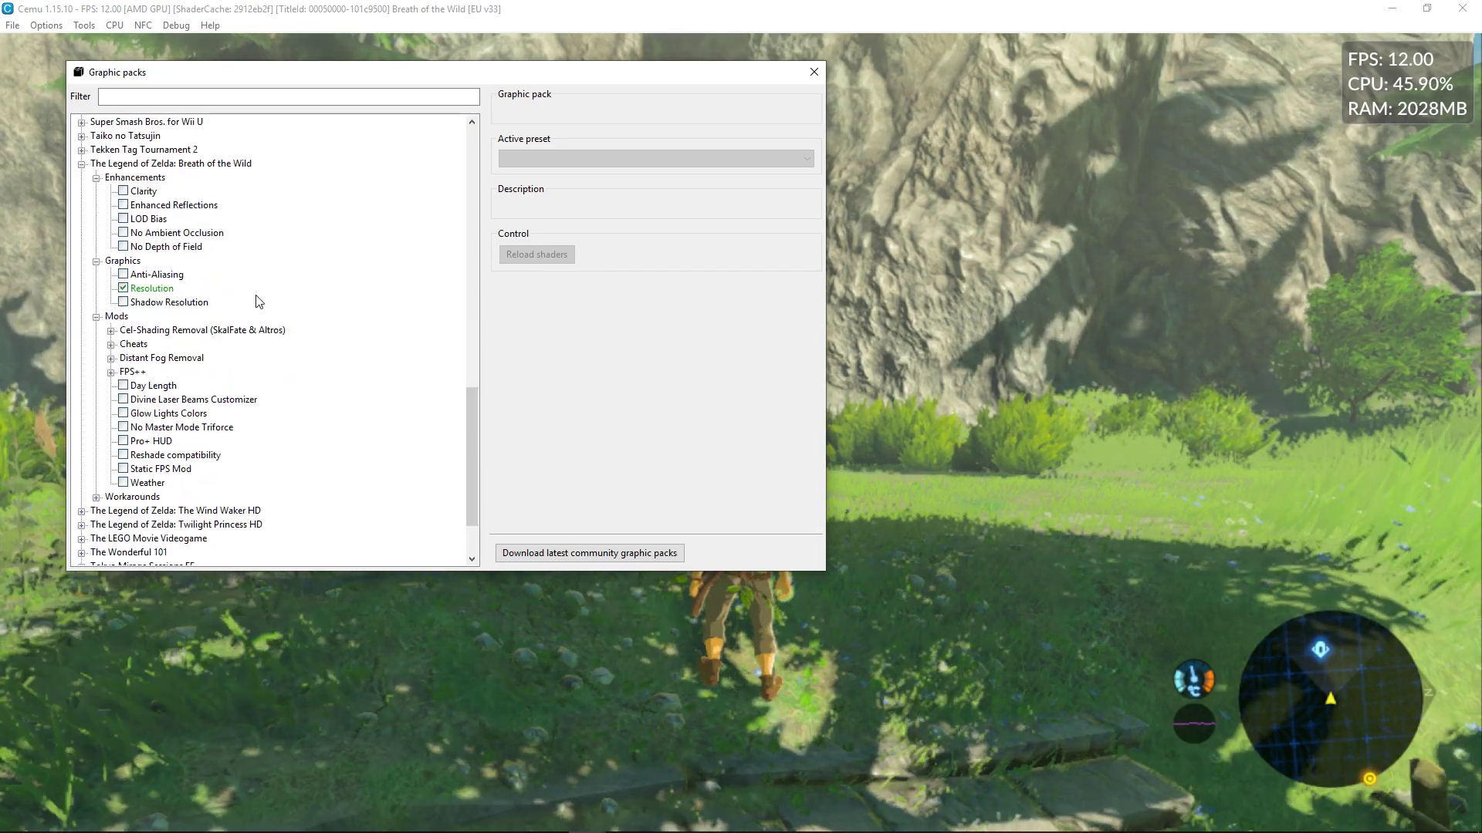
scroll(259, 300, "down", 2)
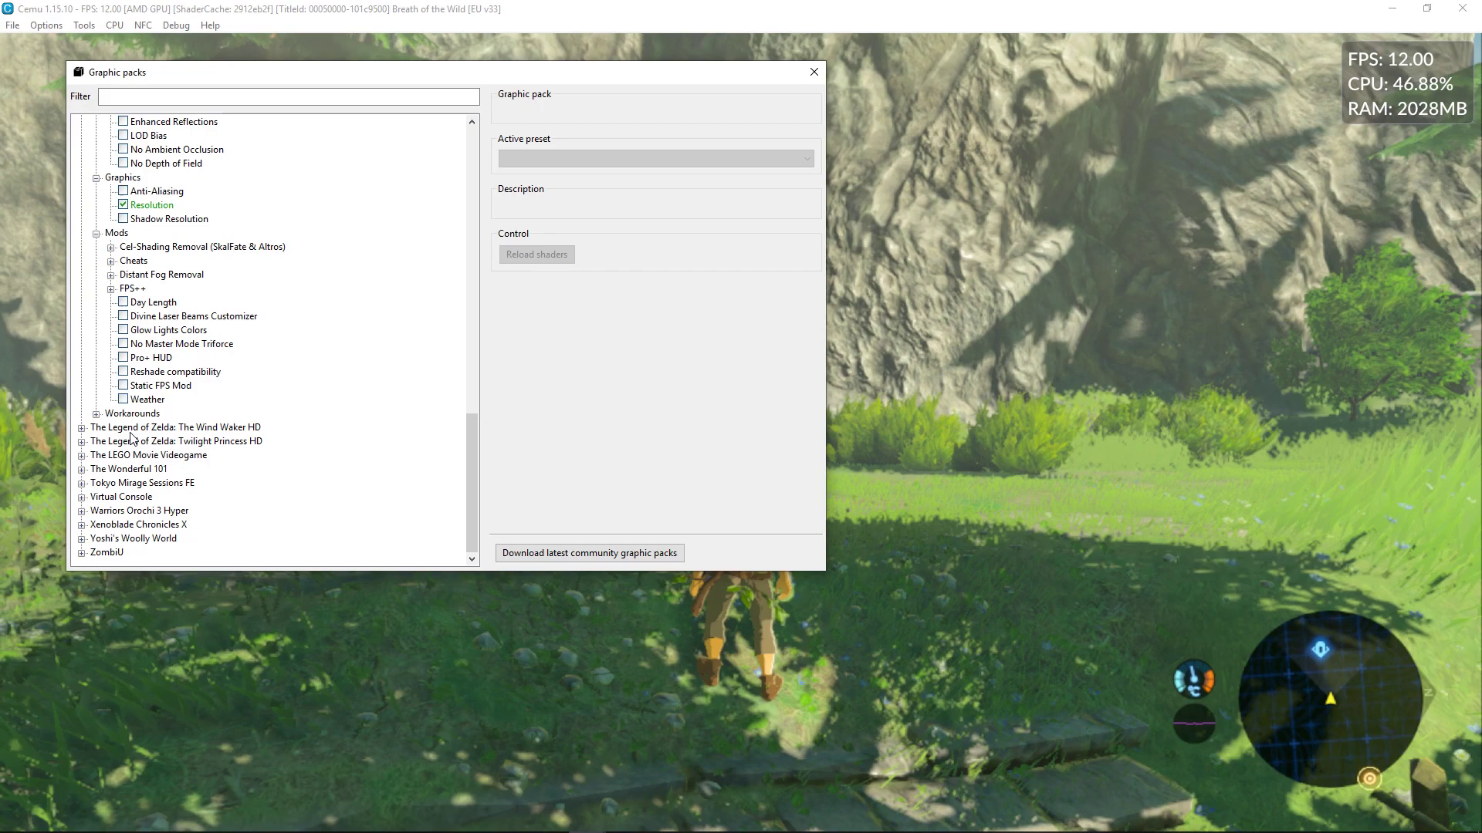
left_click(97, 413)
left_click(814, 72)
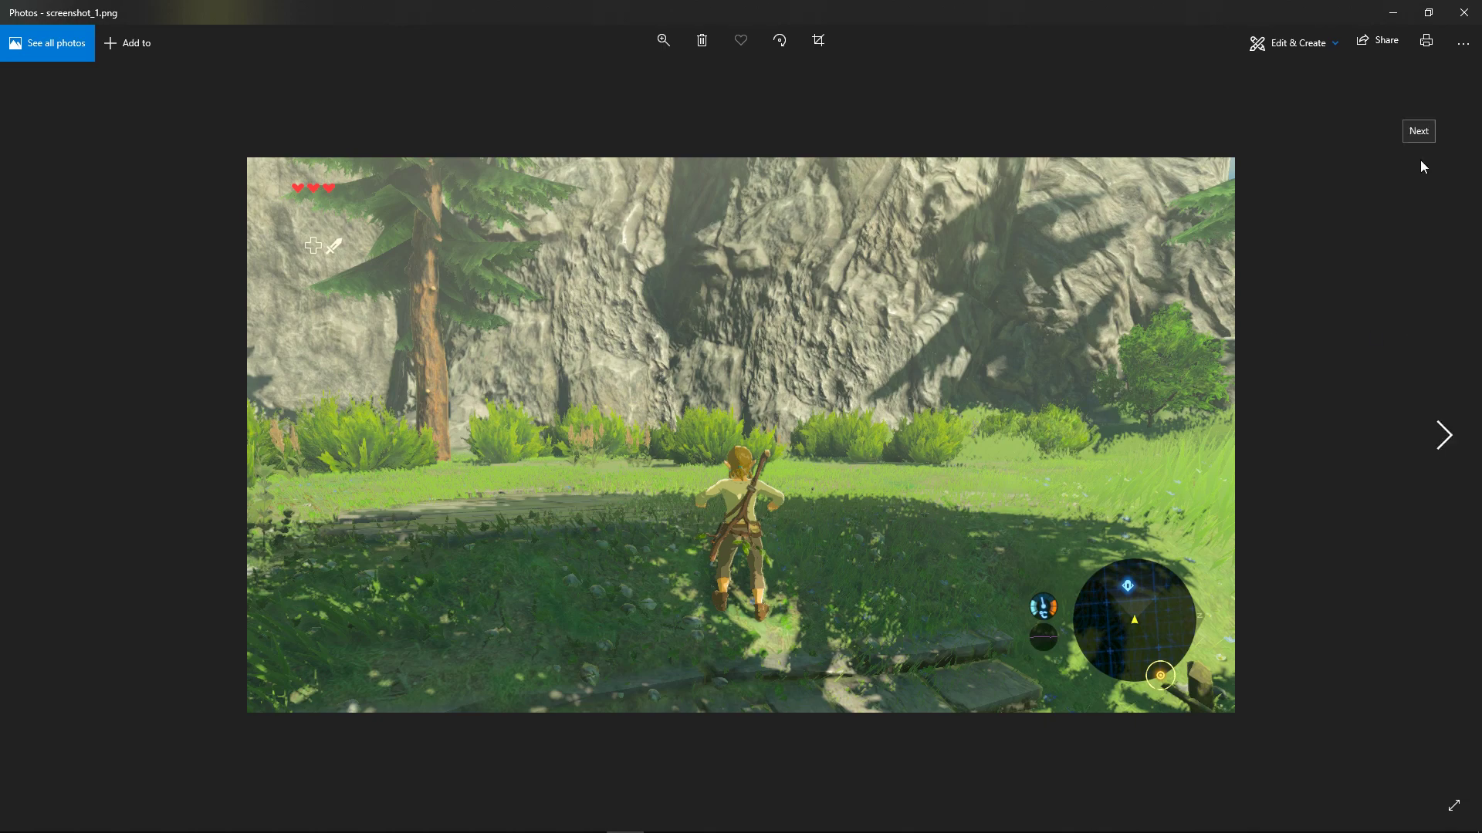
- Close the screenshot_1 image and the screenshots folder window
left_click(1428, 13)
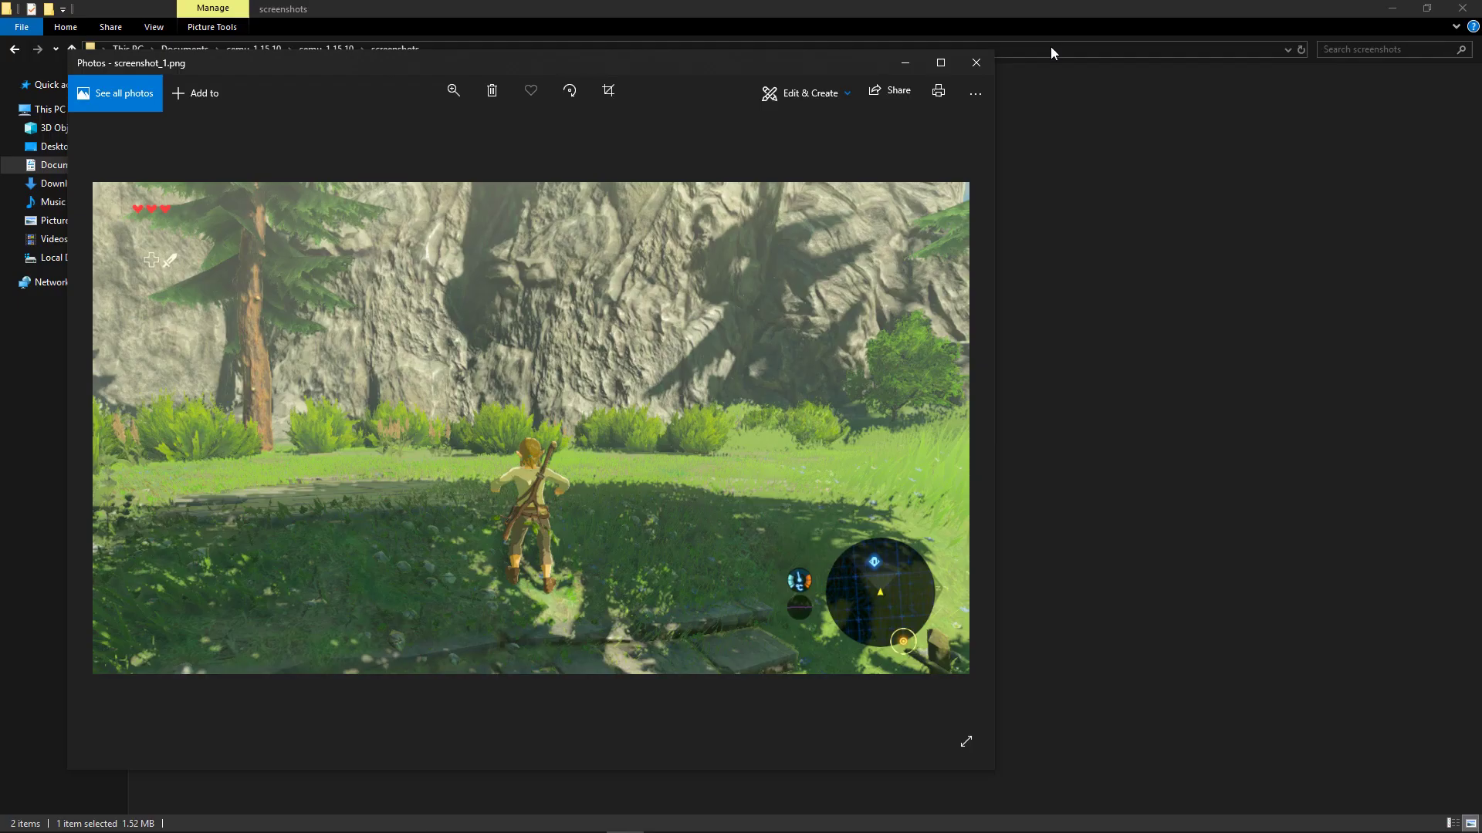
left_click(976, 64)
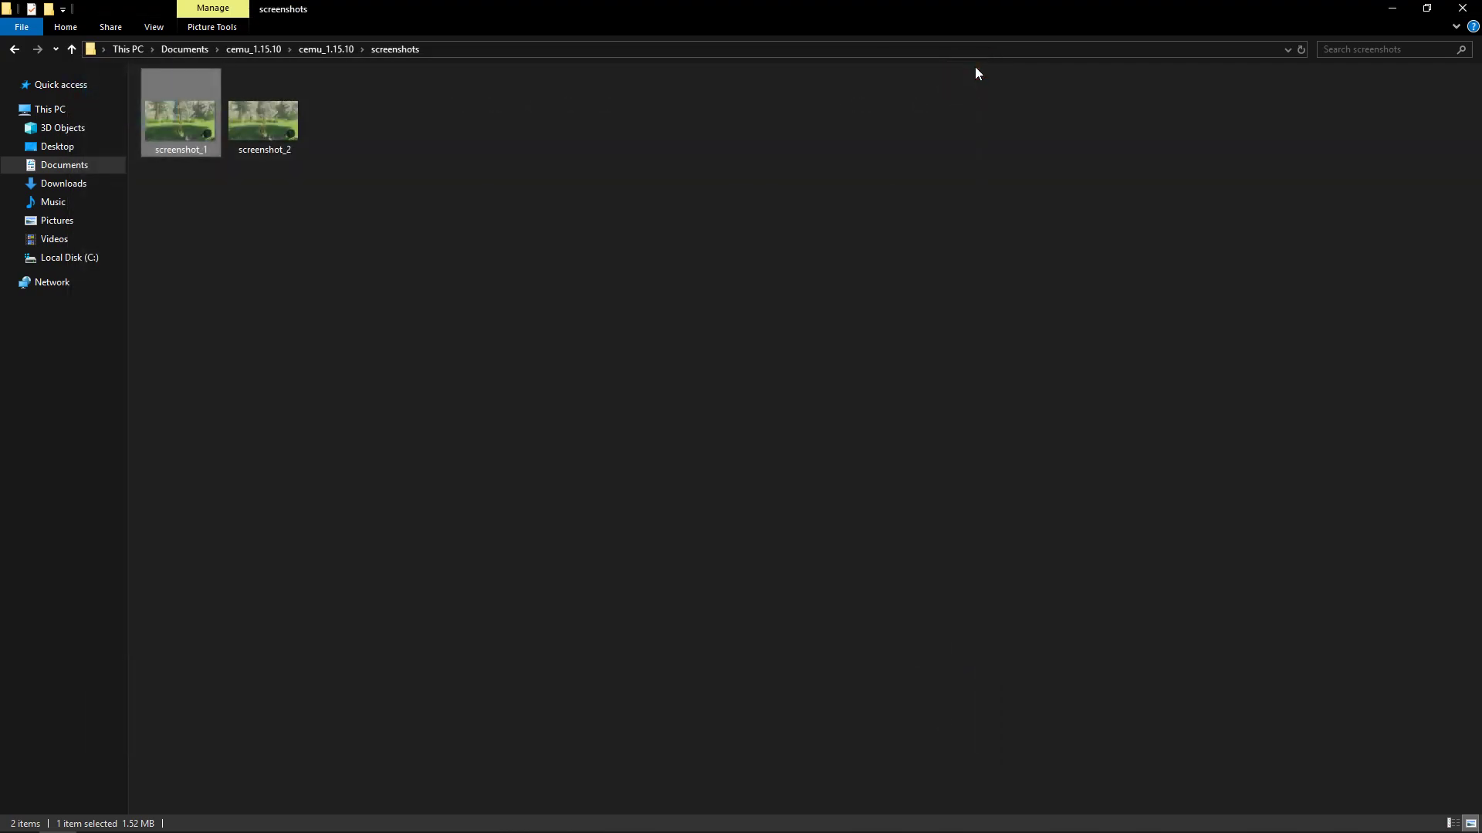
left_click(1013, 183)
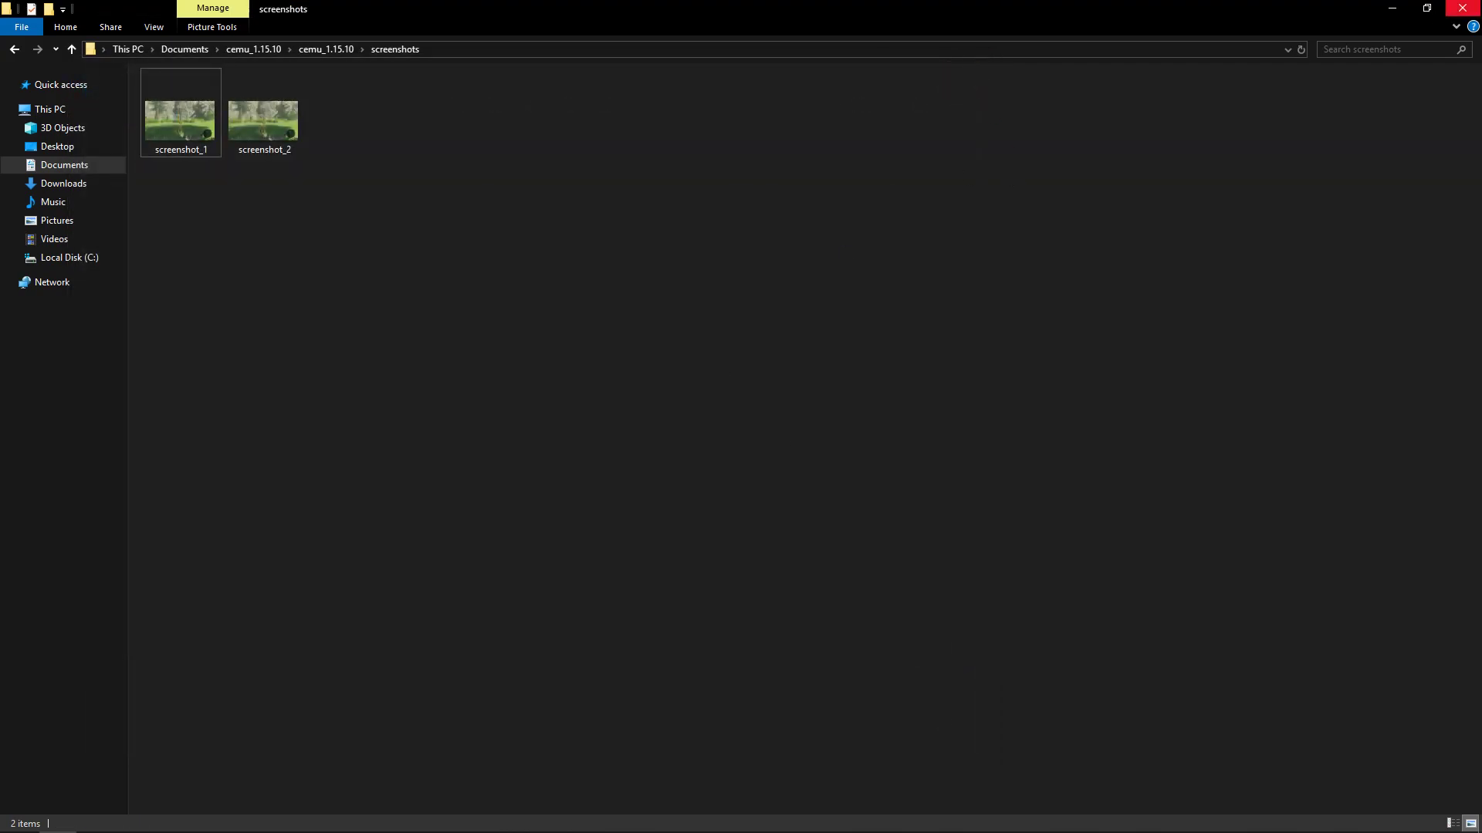
left_click(1462, 8)
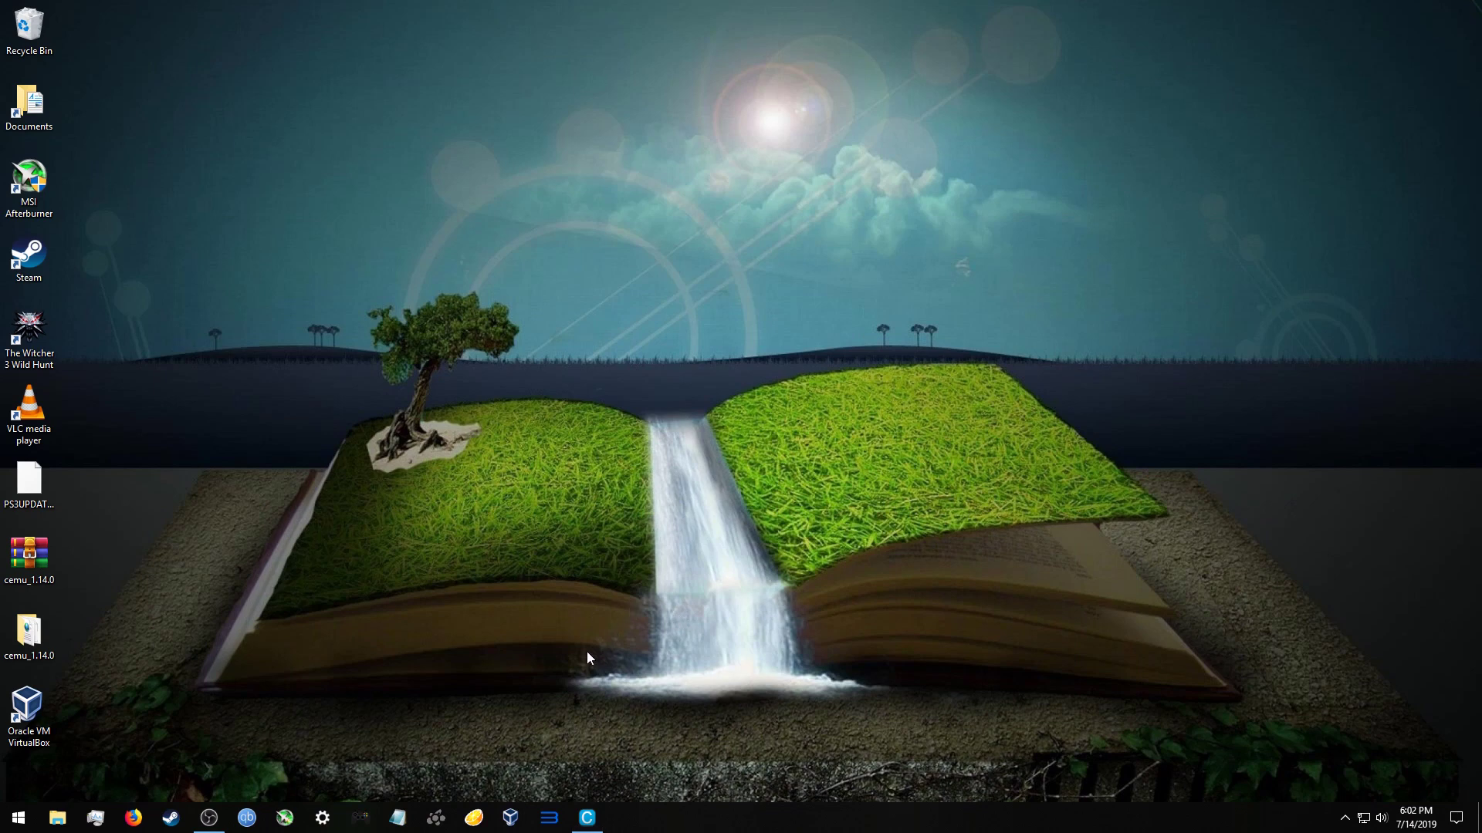
left_click(1341, 820)
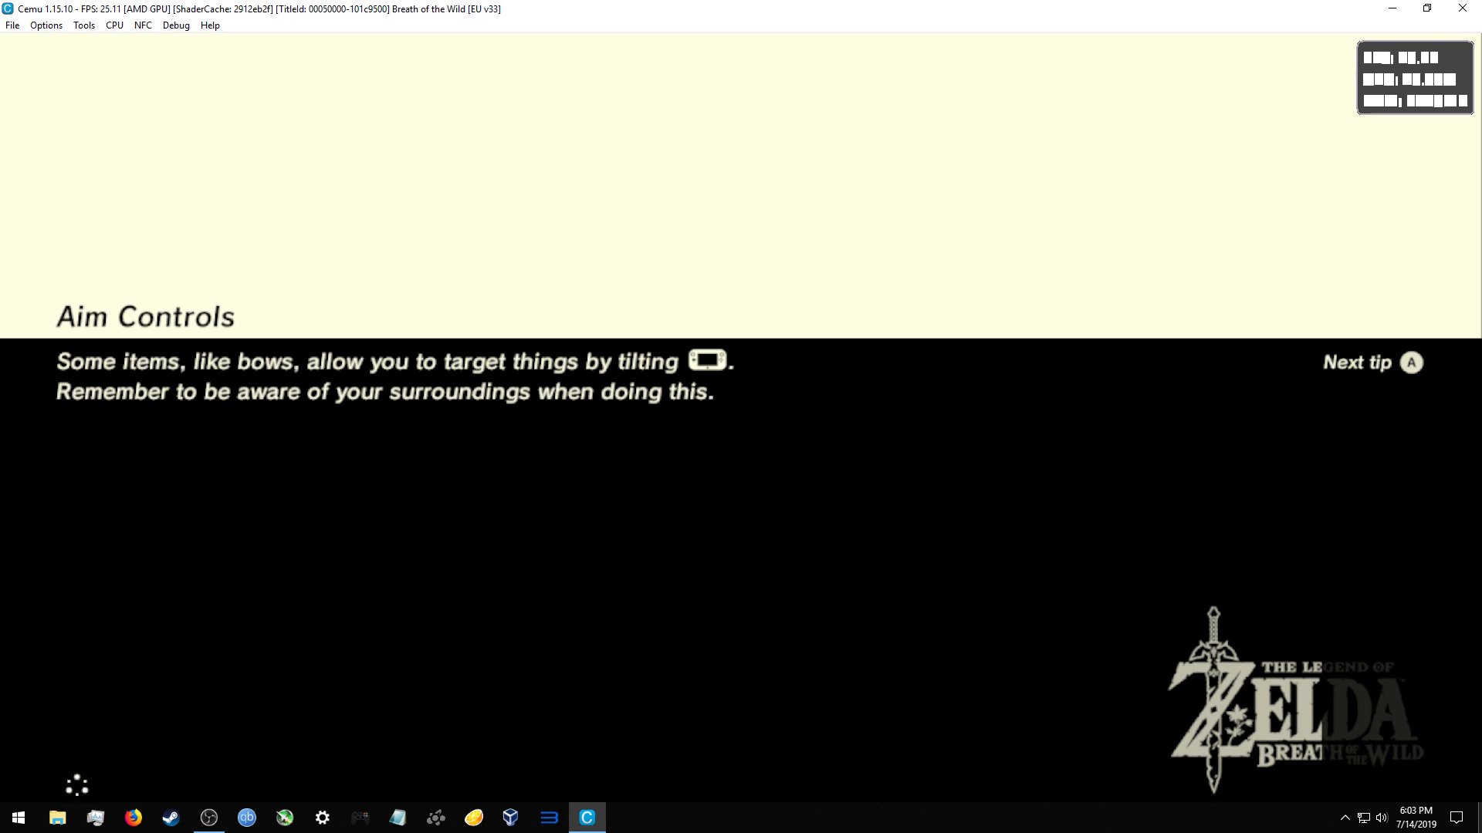
- Review the FPS++ options among the Breath of the Wild mods in the graphic packs, and close the list
left_click(47, 25)
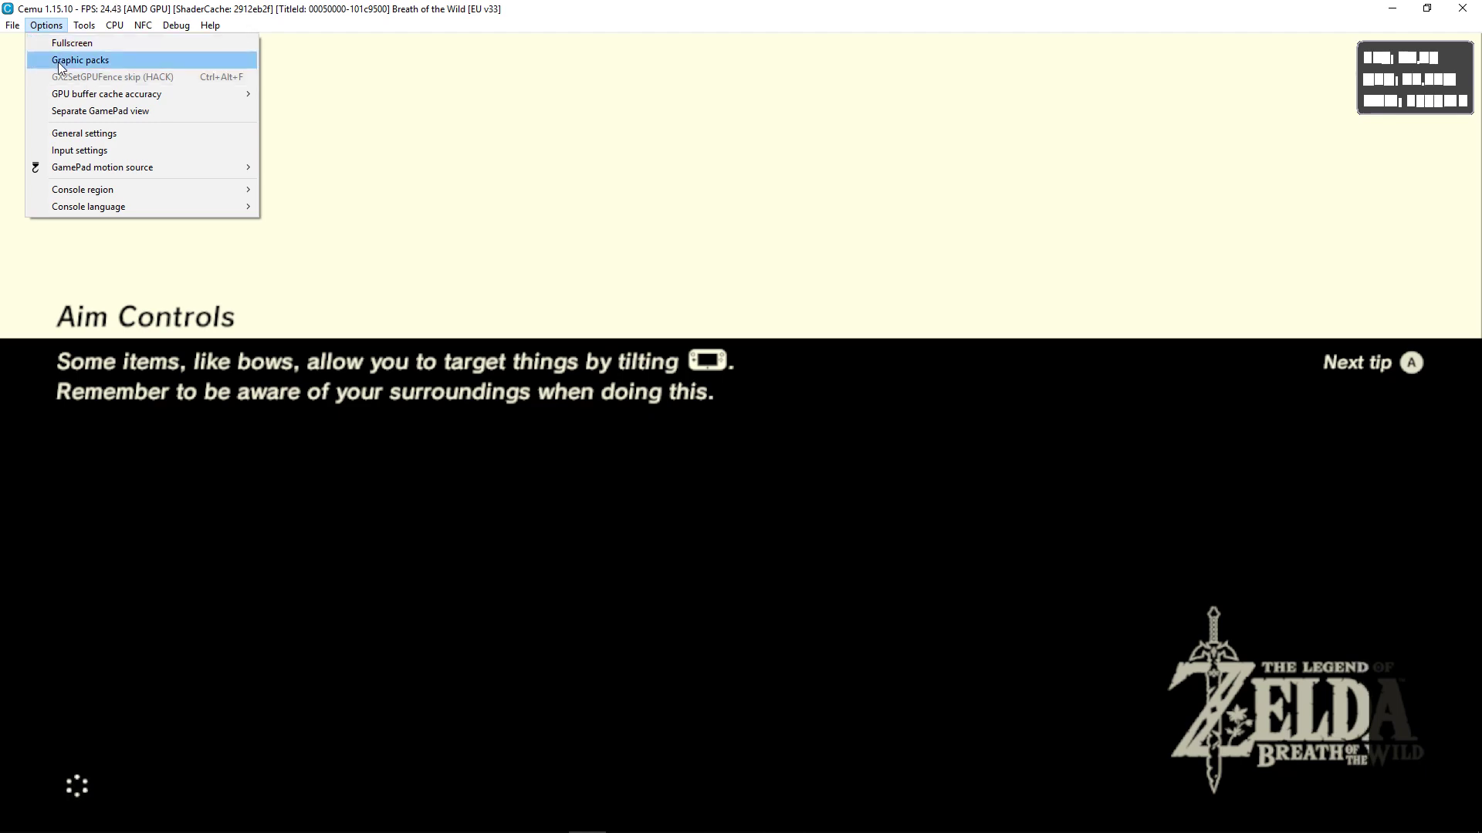
left_click(58, 62)
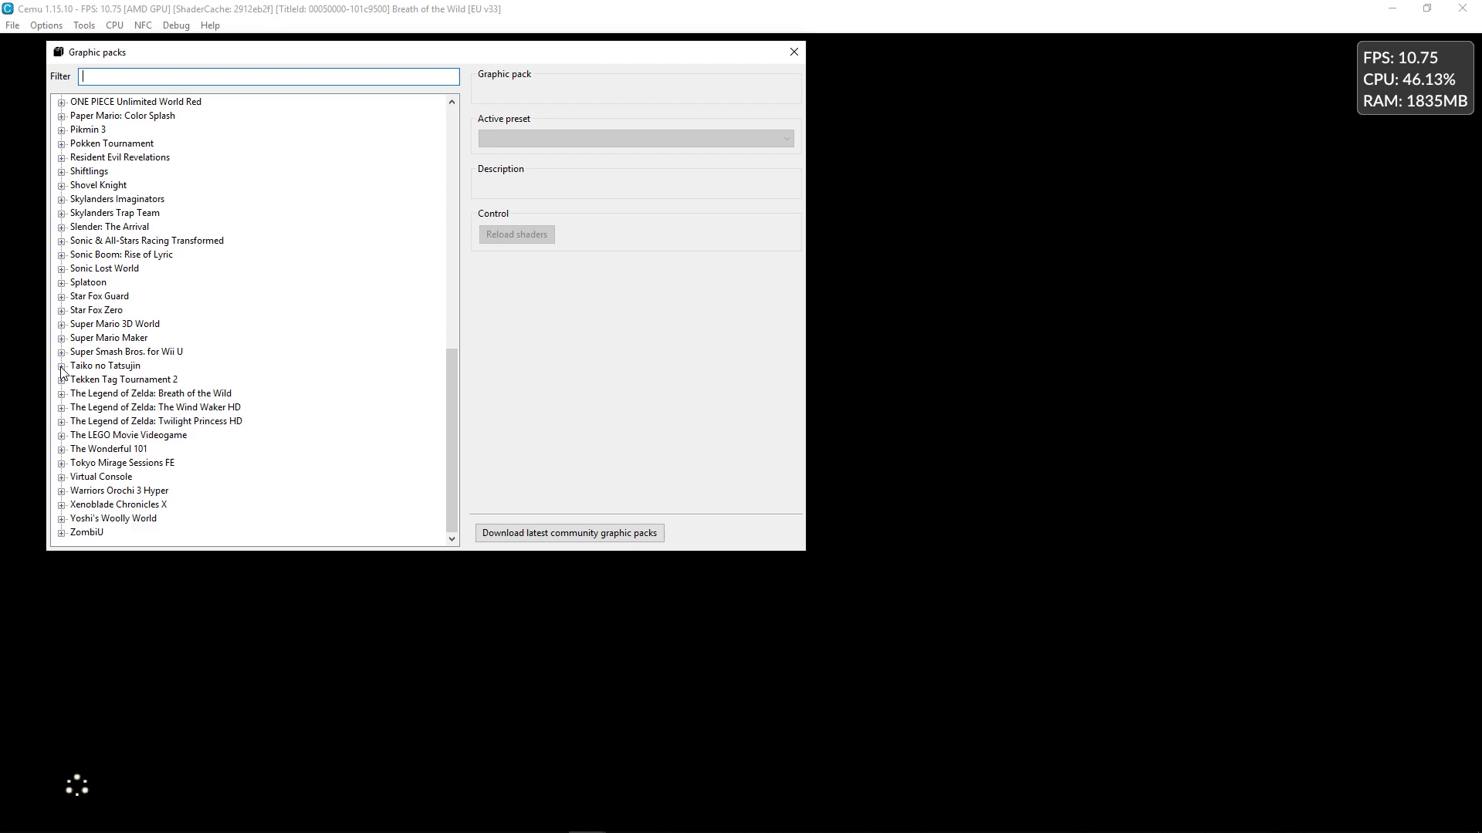
scroll(65, 371, "up", 3)
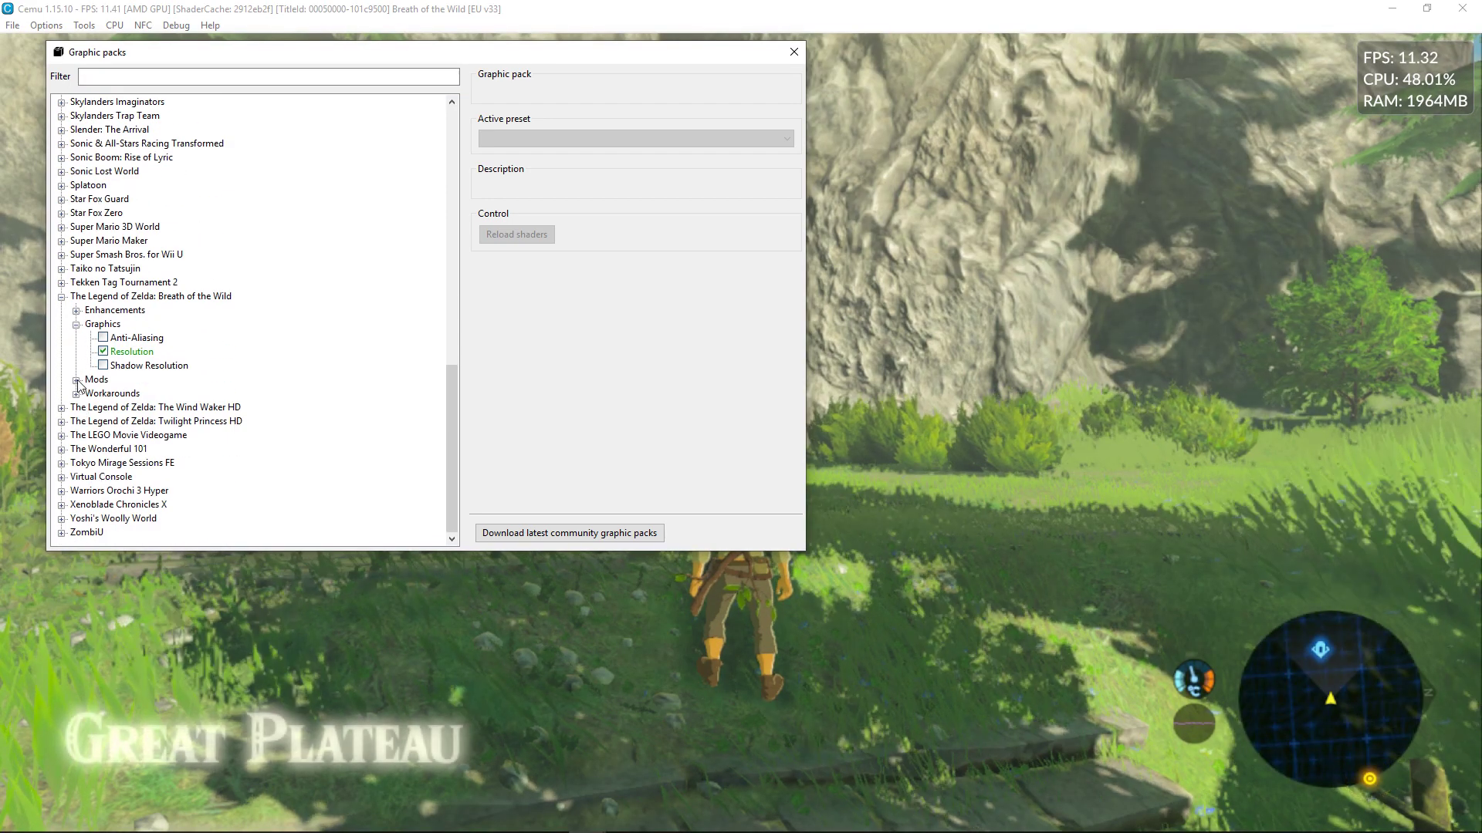
left_click(76, 379)
left_click(91, 421)
scroll(363, 334, "down", 5)
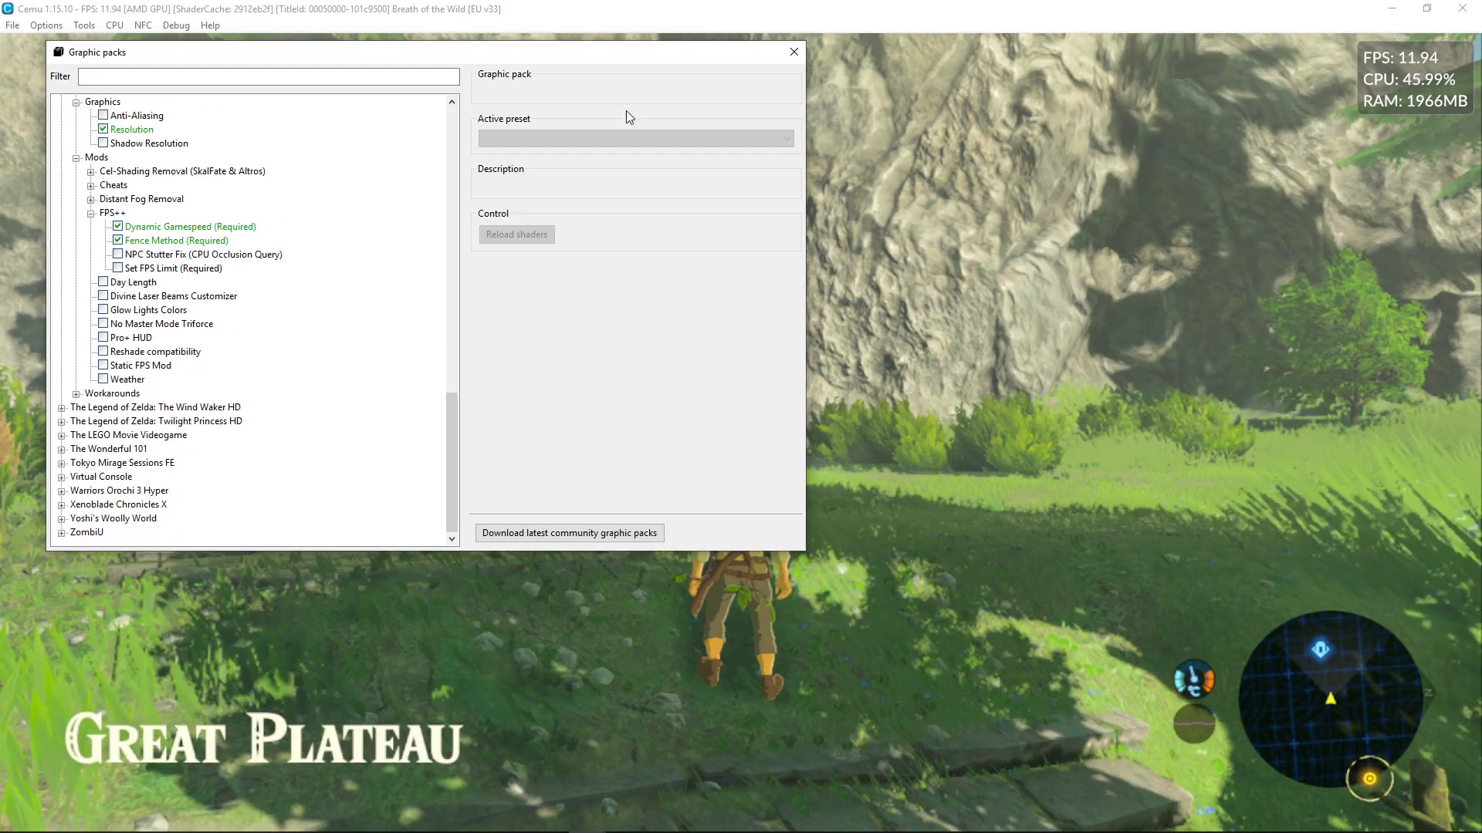
left_click(795, 53)
- Look up which CPU mode the running game uses
left_click(210, 26)
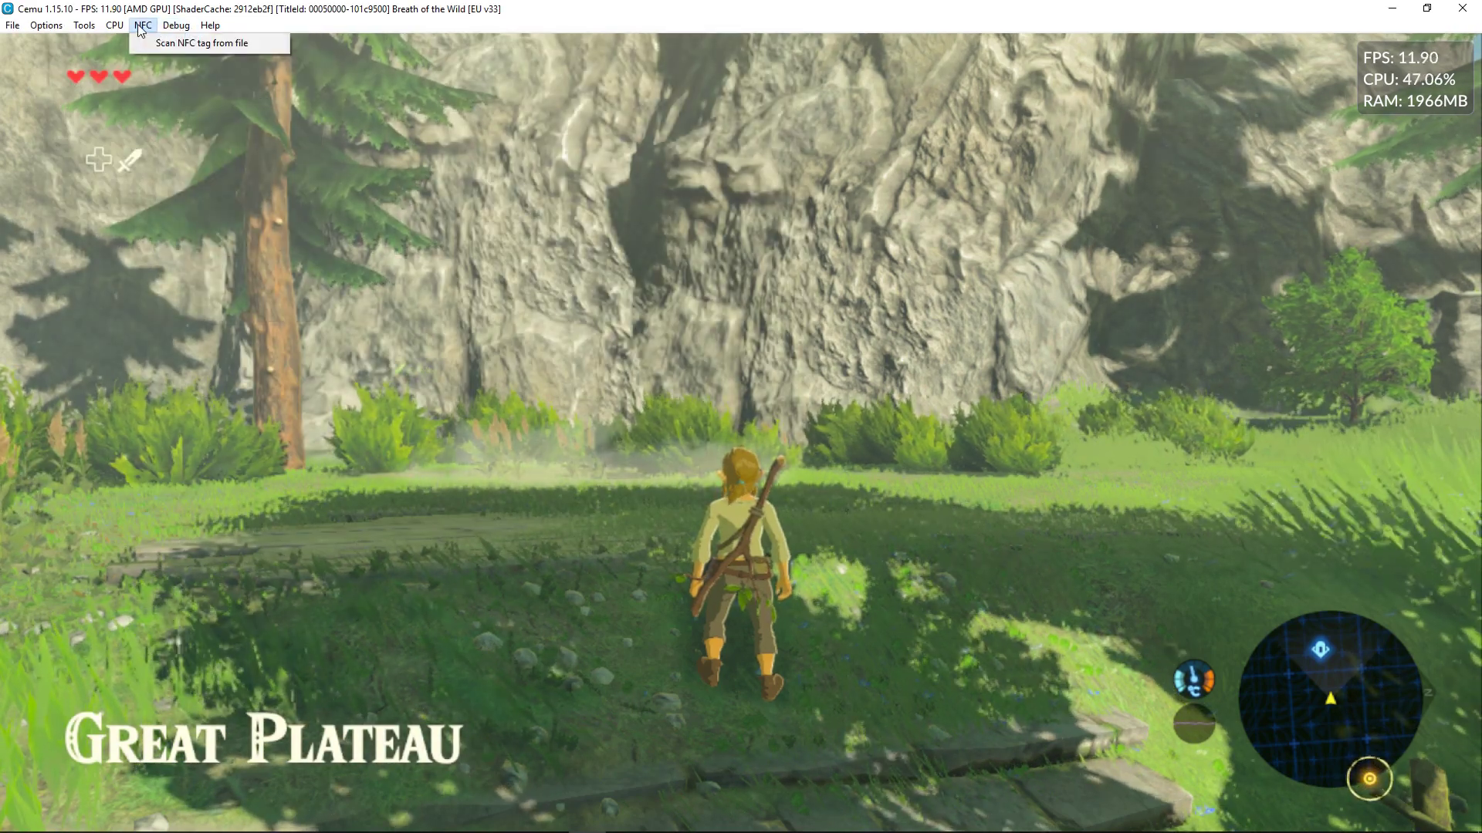
left_click(115, 26)
mouse_move(125, 44)
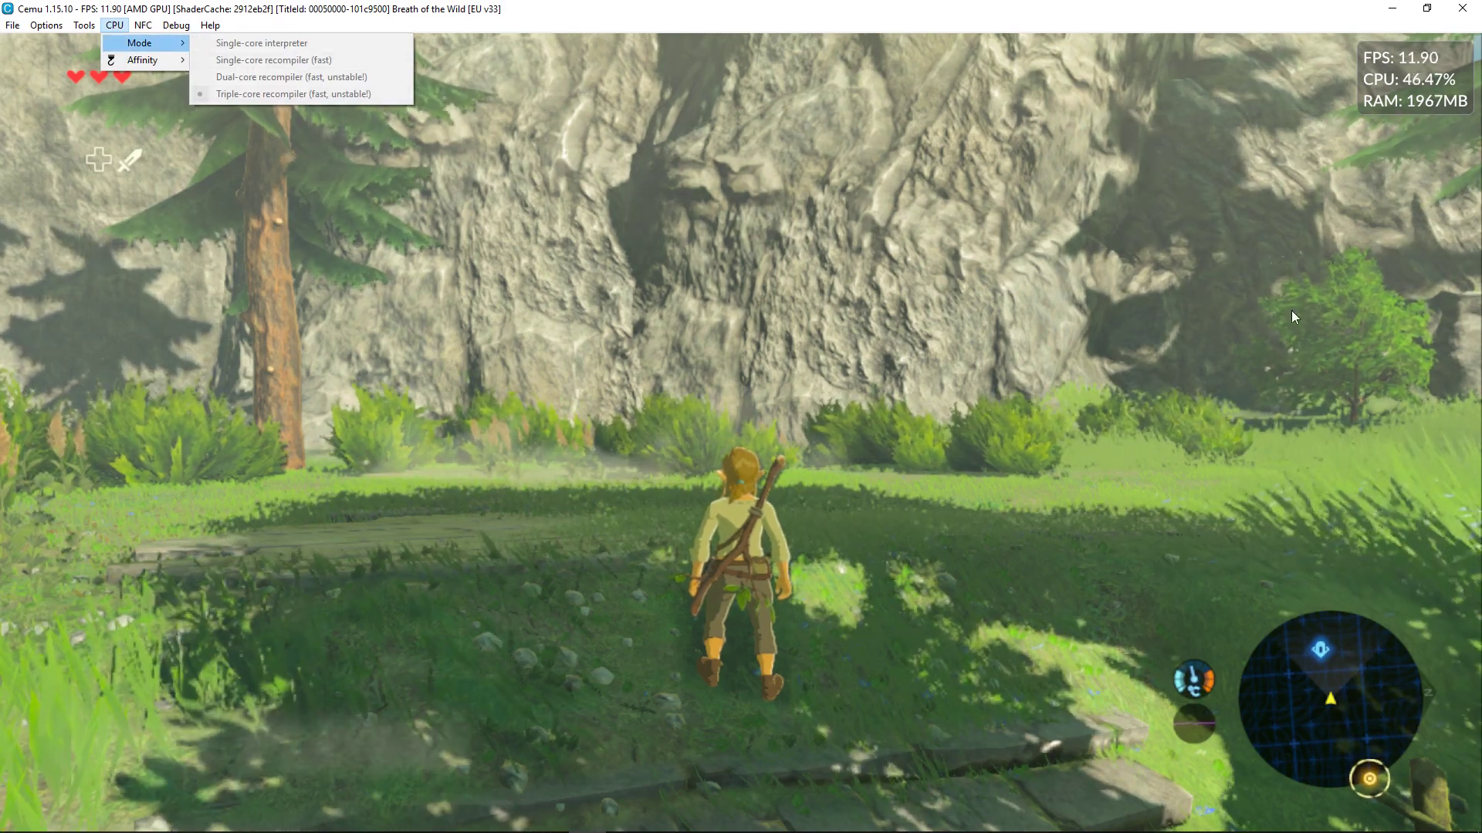
left_click(1304, 286)
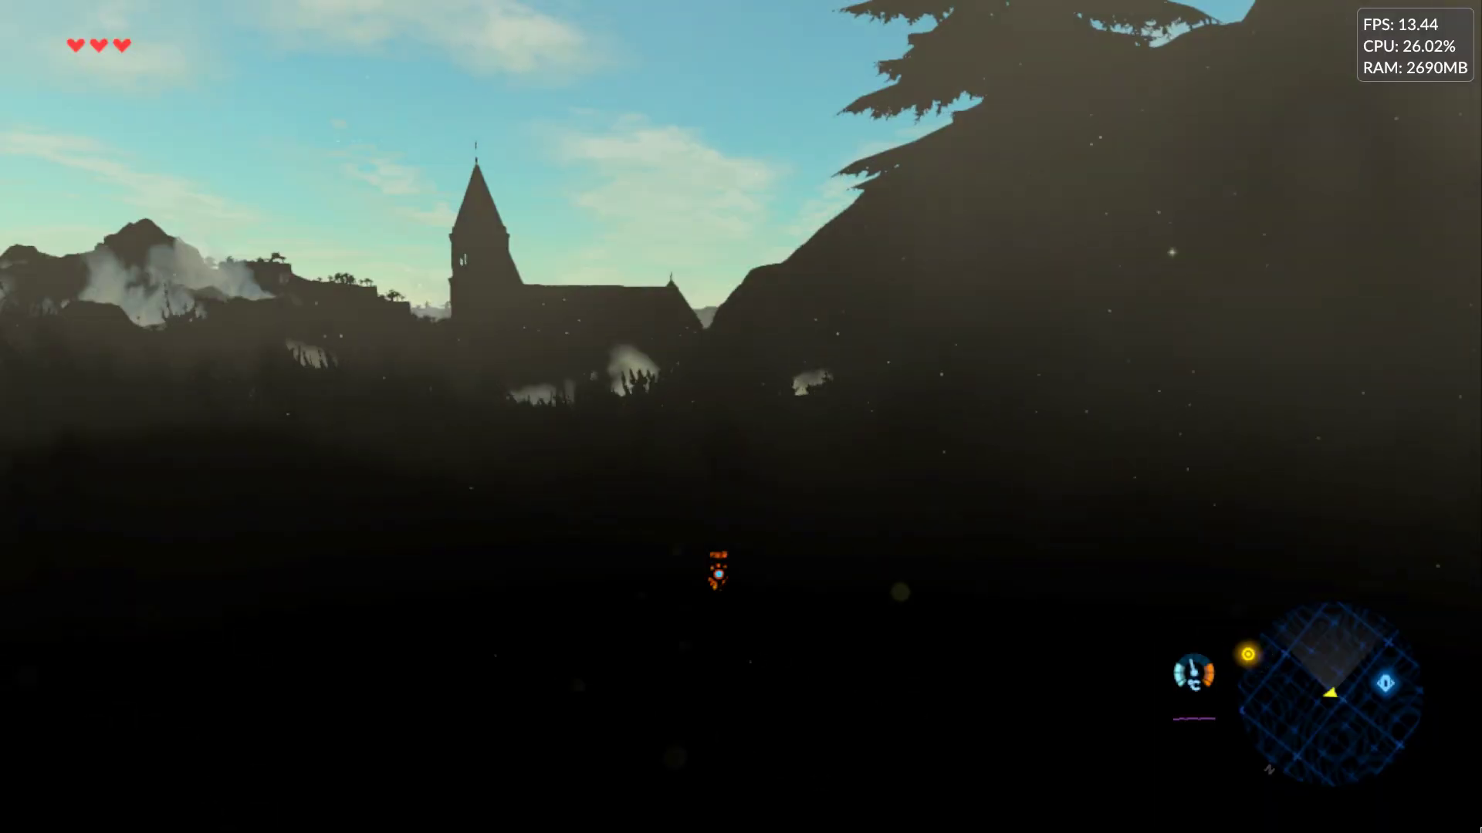
key("Left")
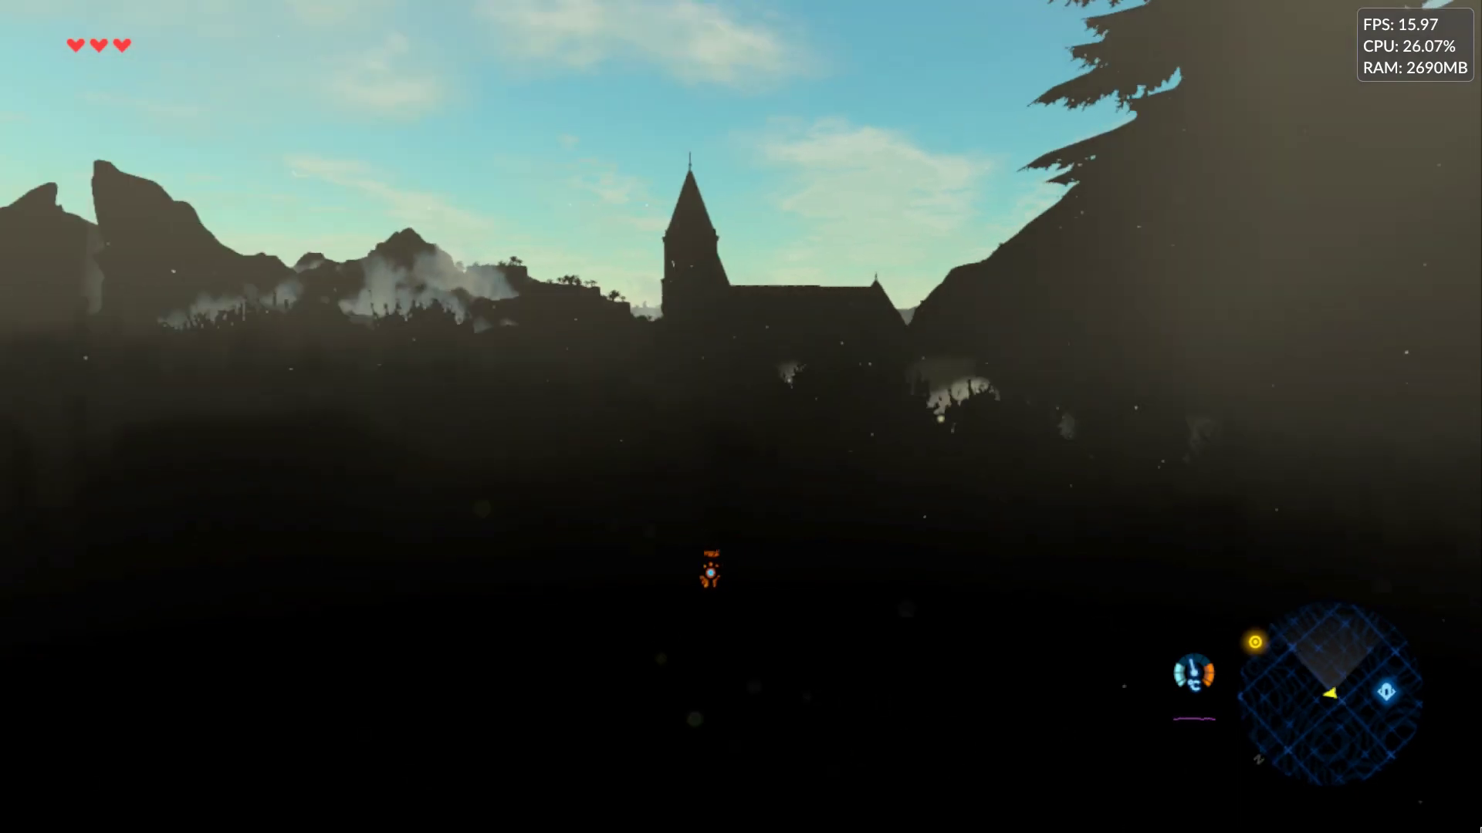
key("Right")
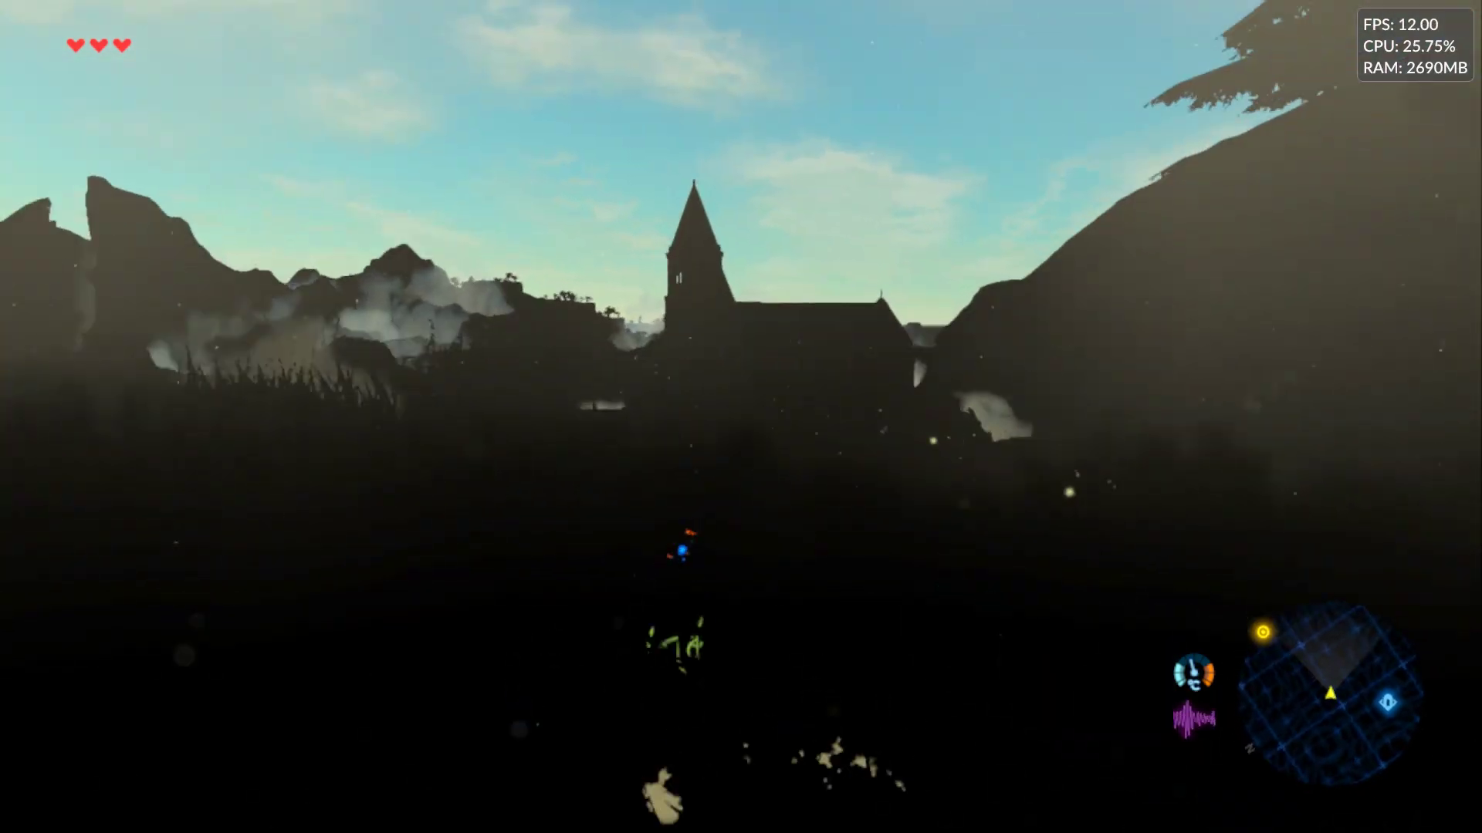
key("Right")
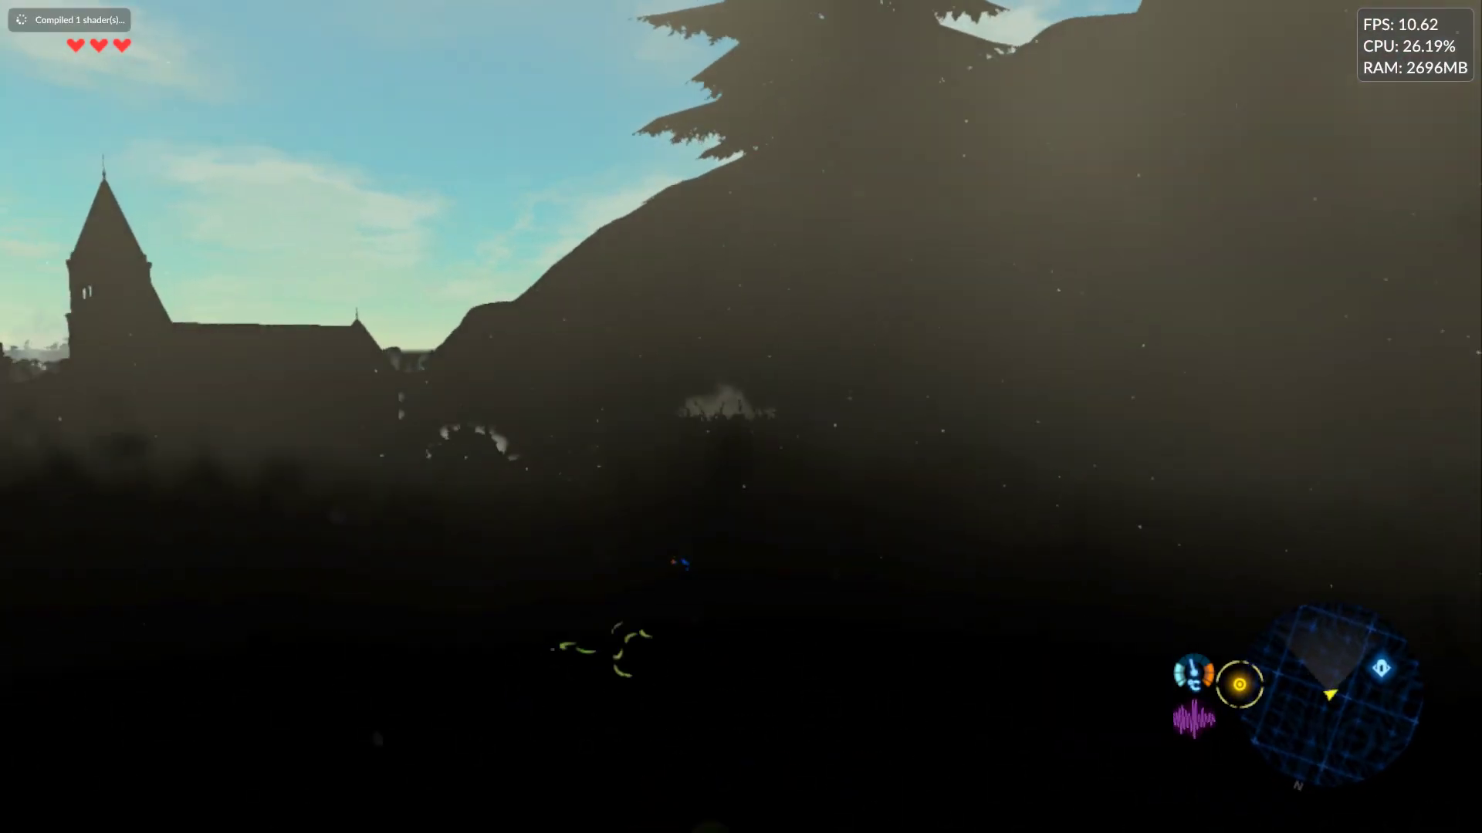
key("Left")
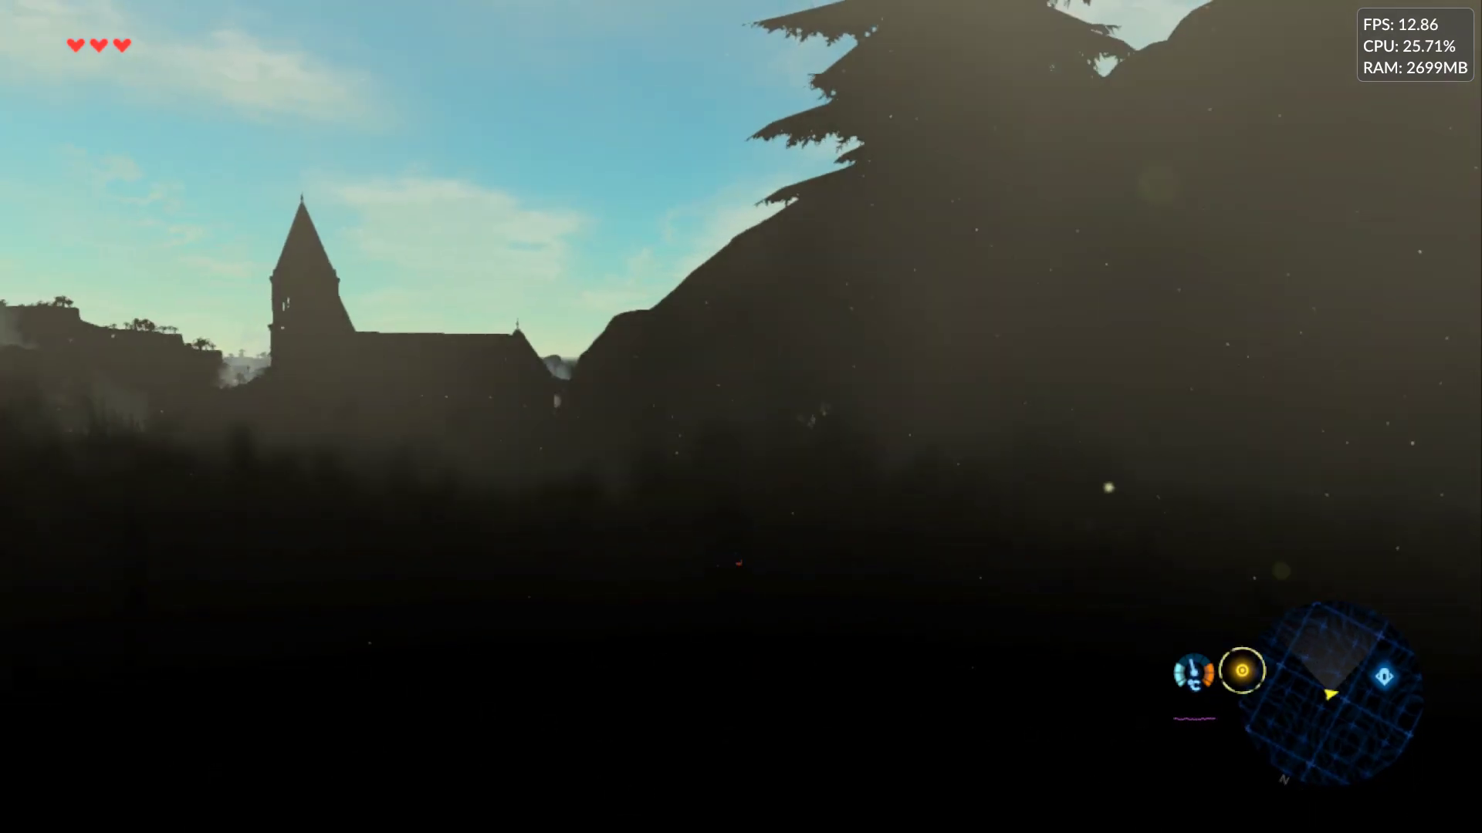
key("Left")
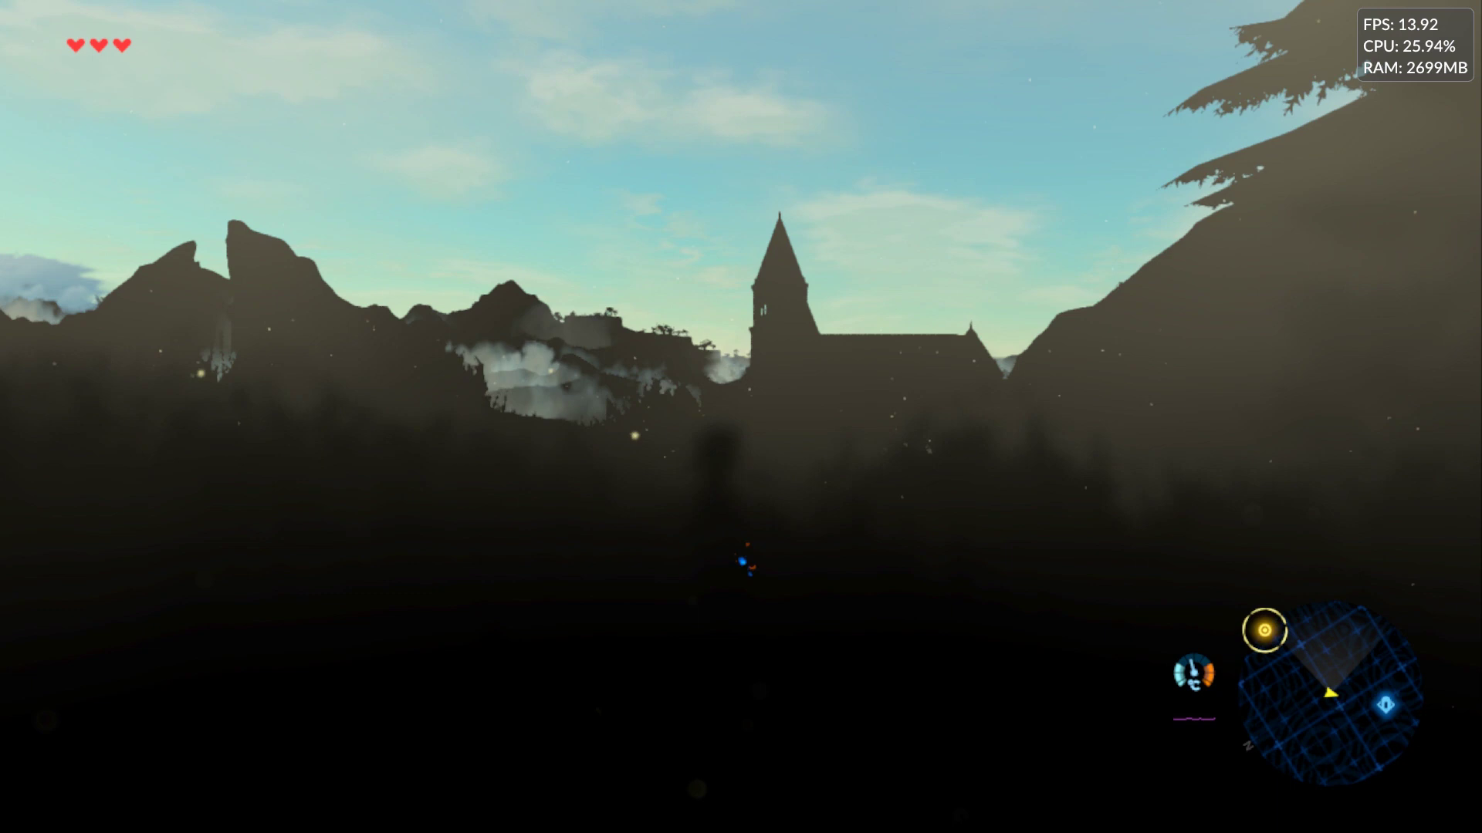
key("Left")
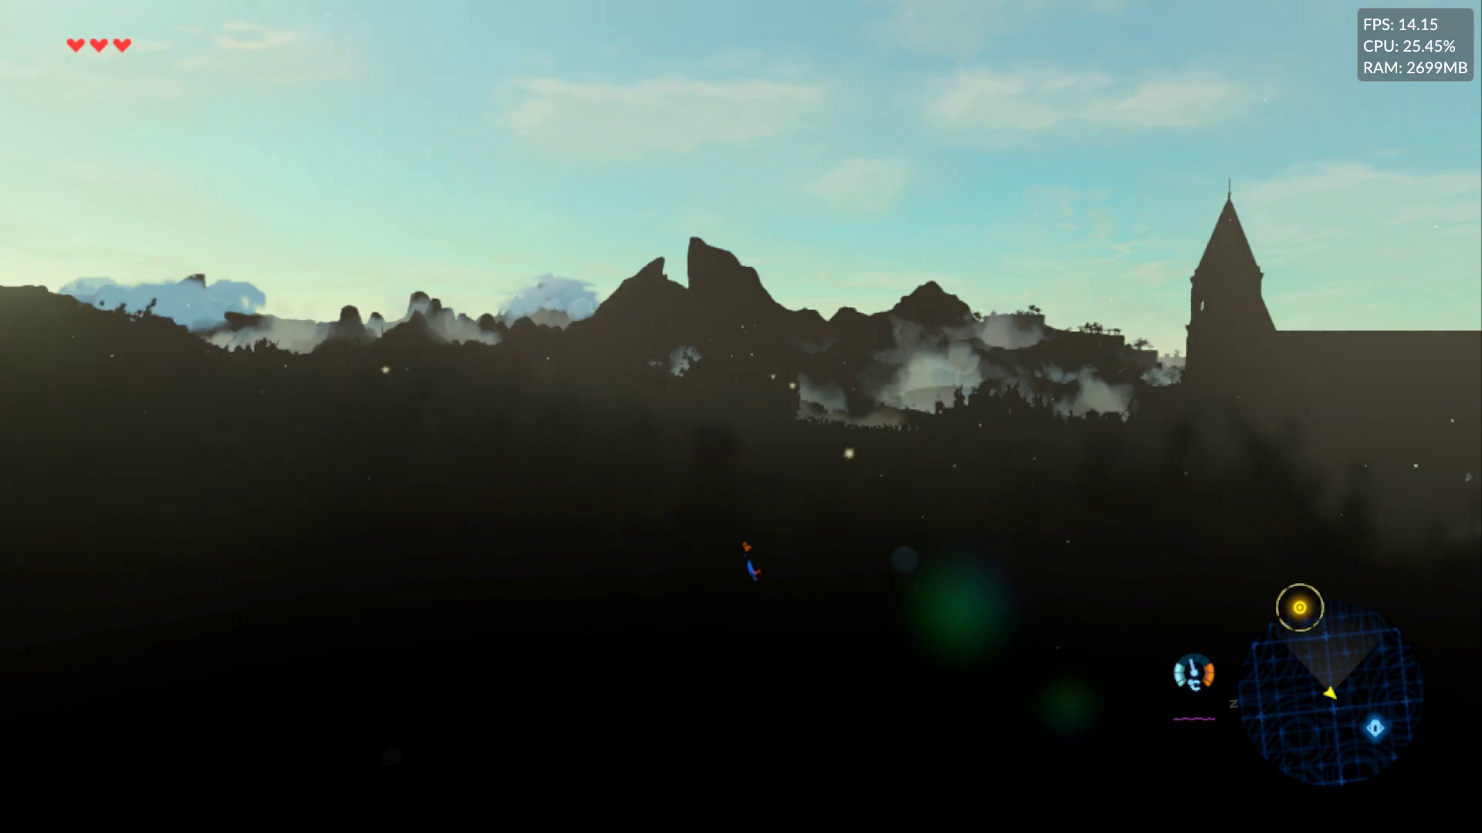
key("Left")
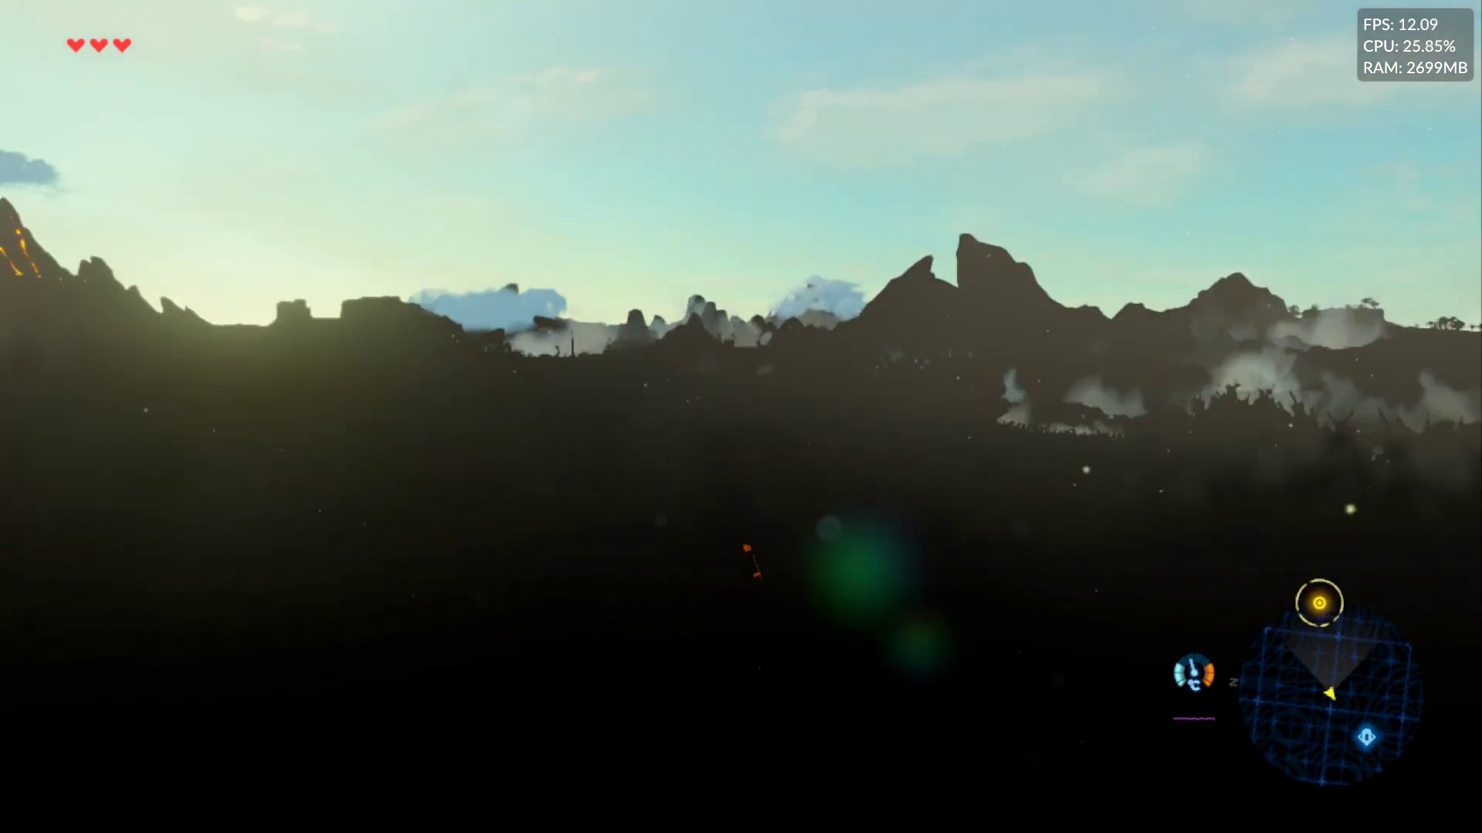
key("Left")
key("Right")
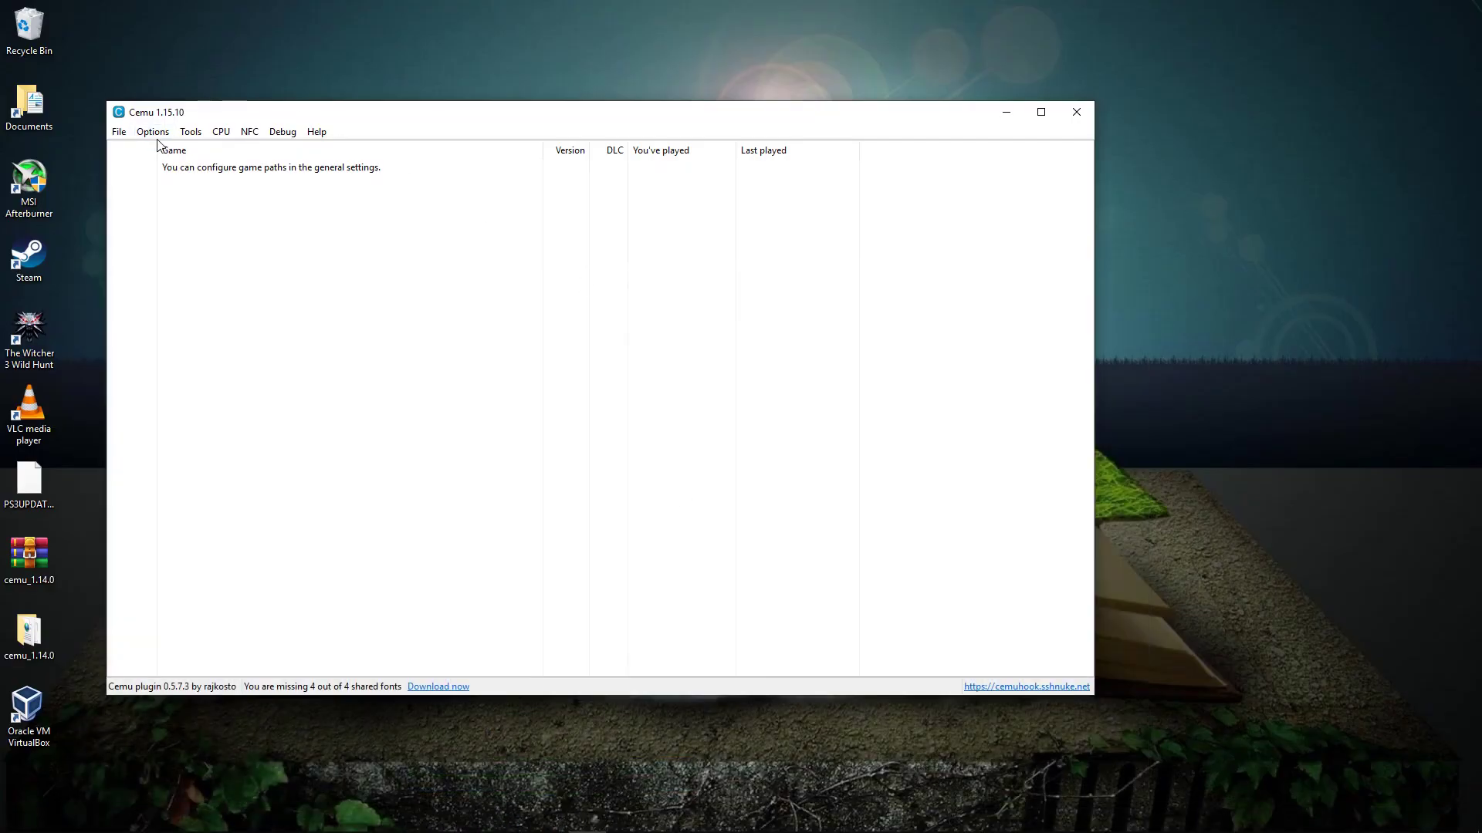
- Open the general settings at the graphics options with no game running
left_click(153, 133)
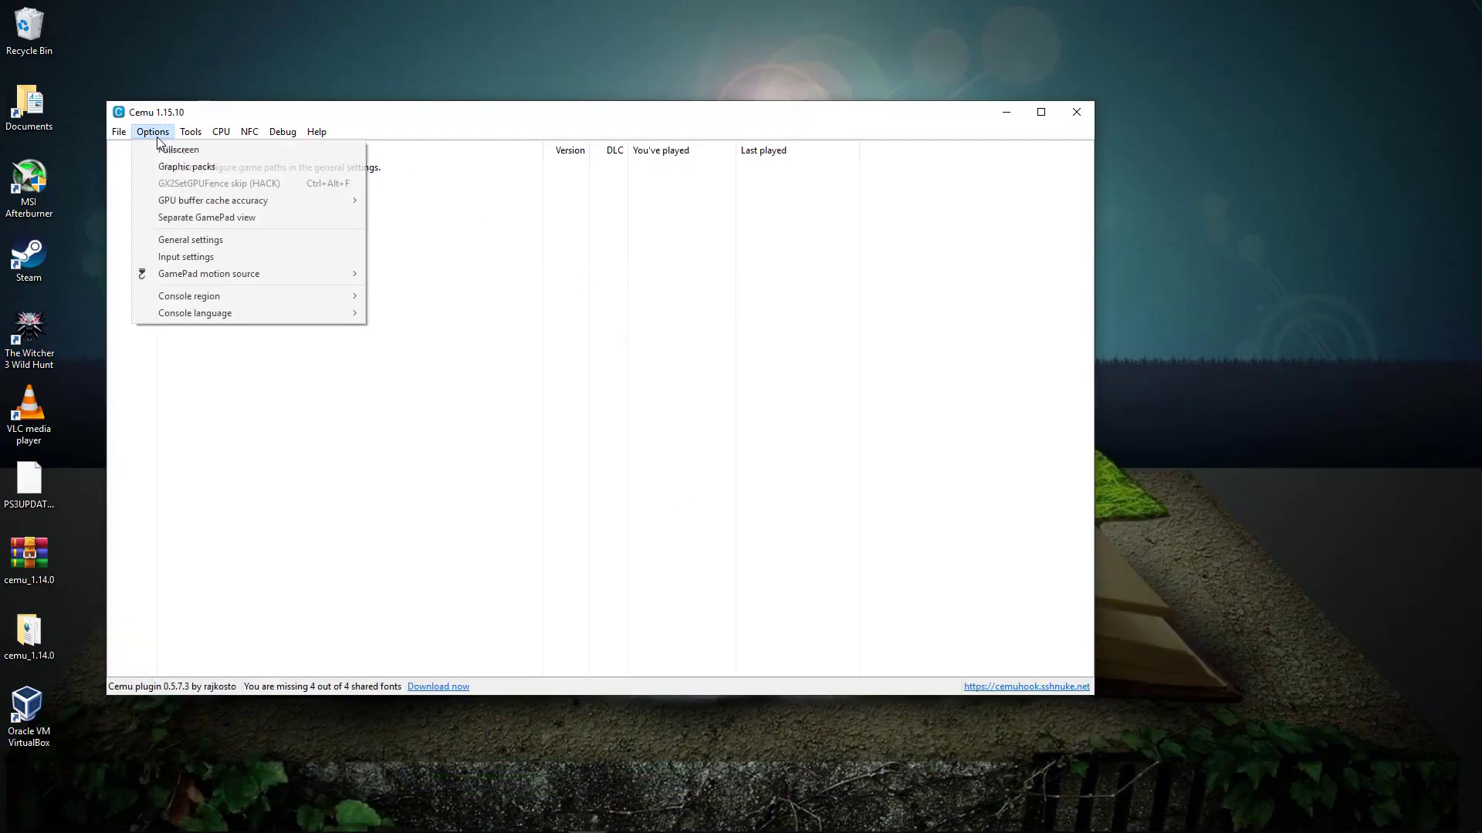
left_click(262, 240)
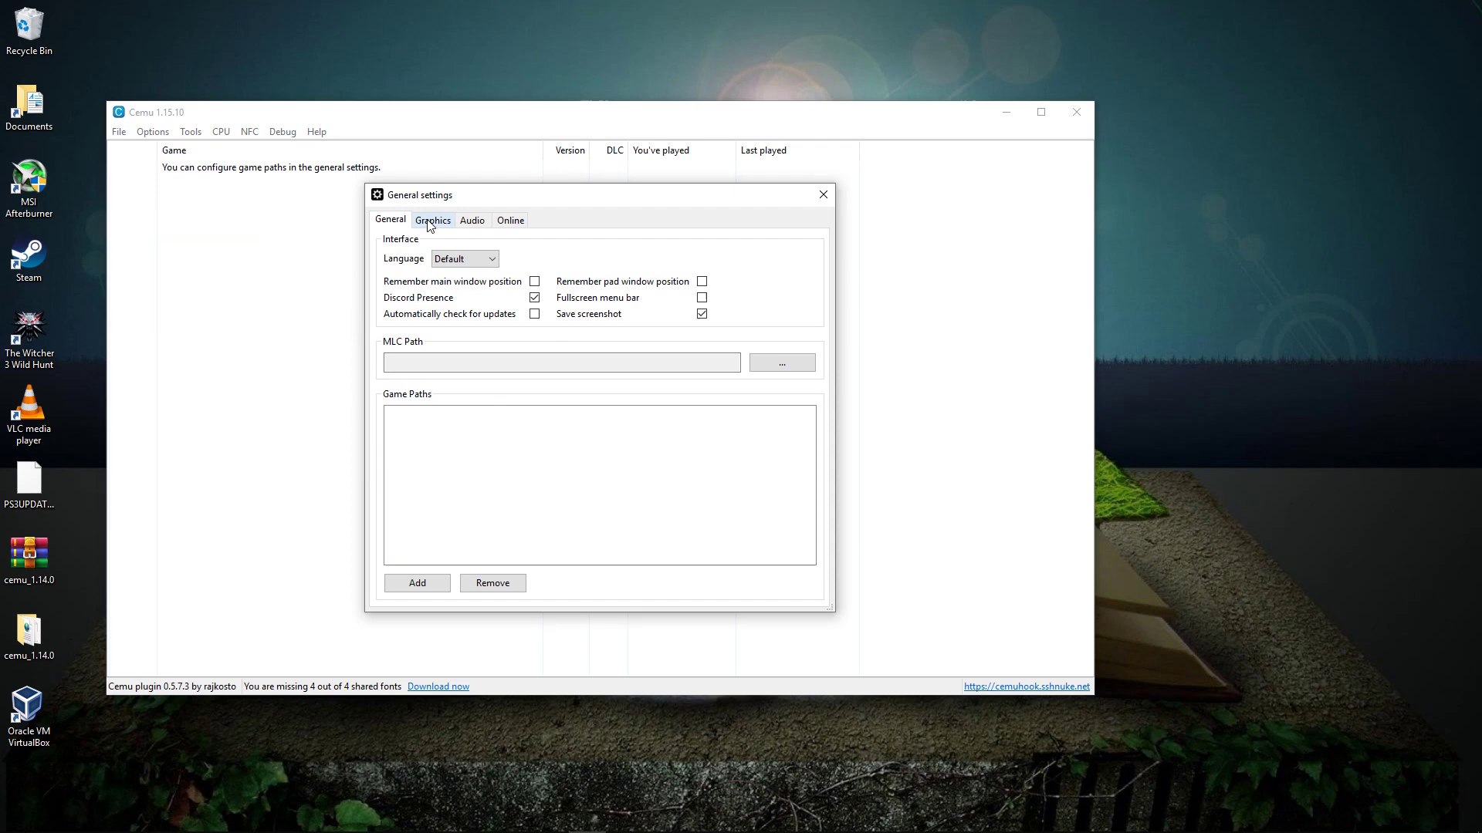
left_click(430, 222)
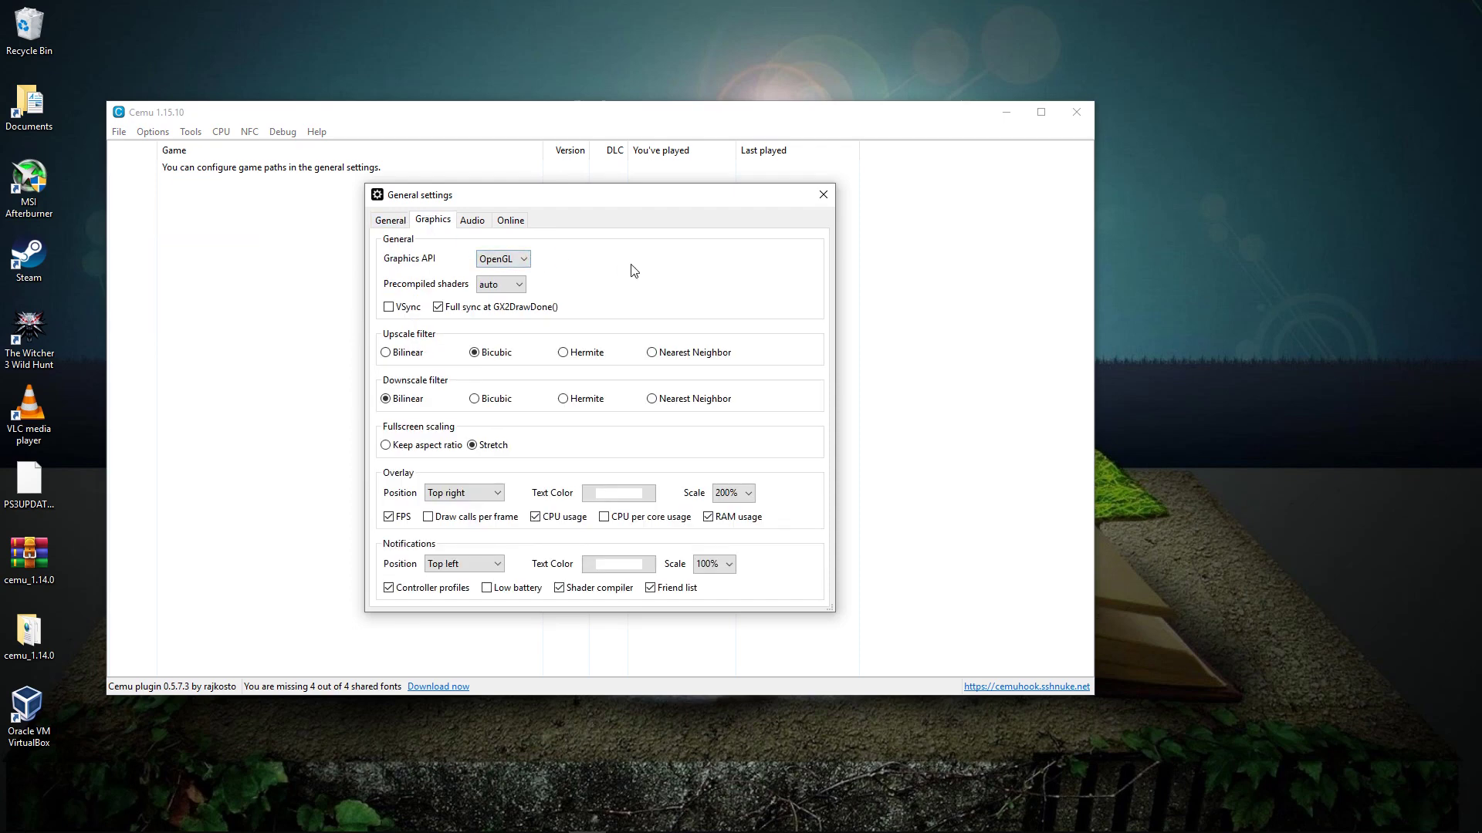